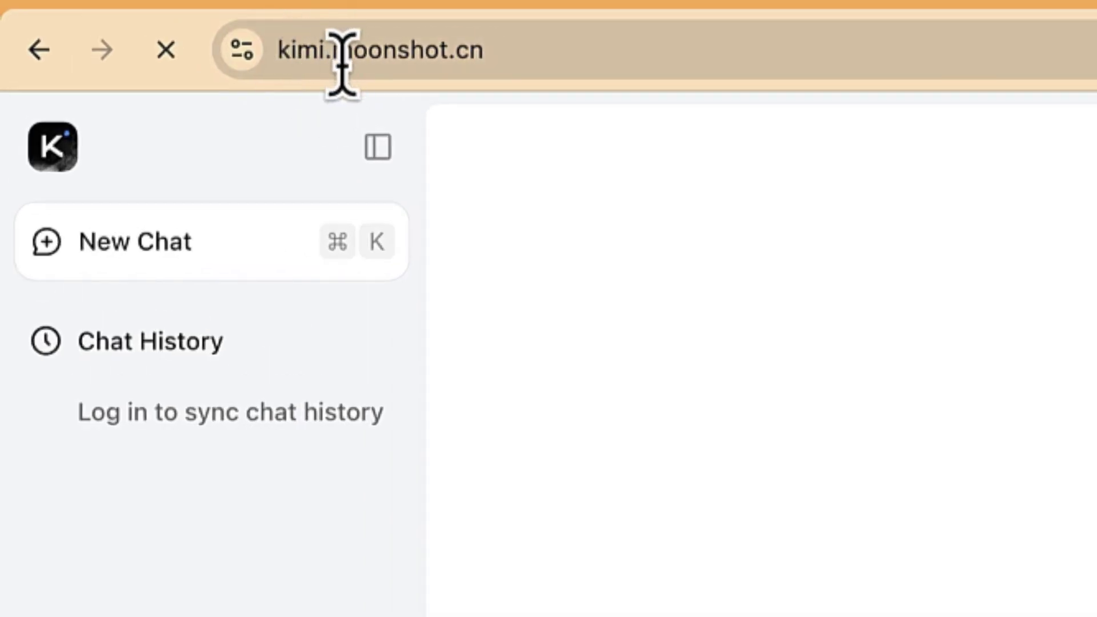
Open a new Chrome tab and search Google for 'kimi'
left_click(512, 48)
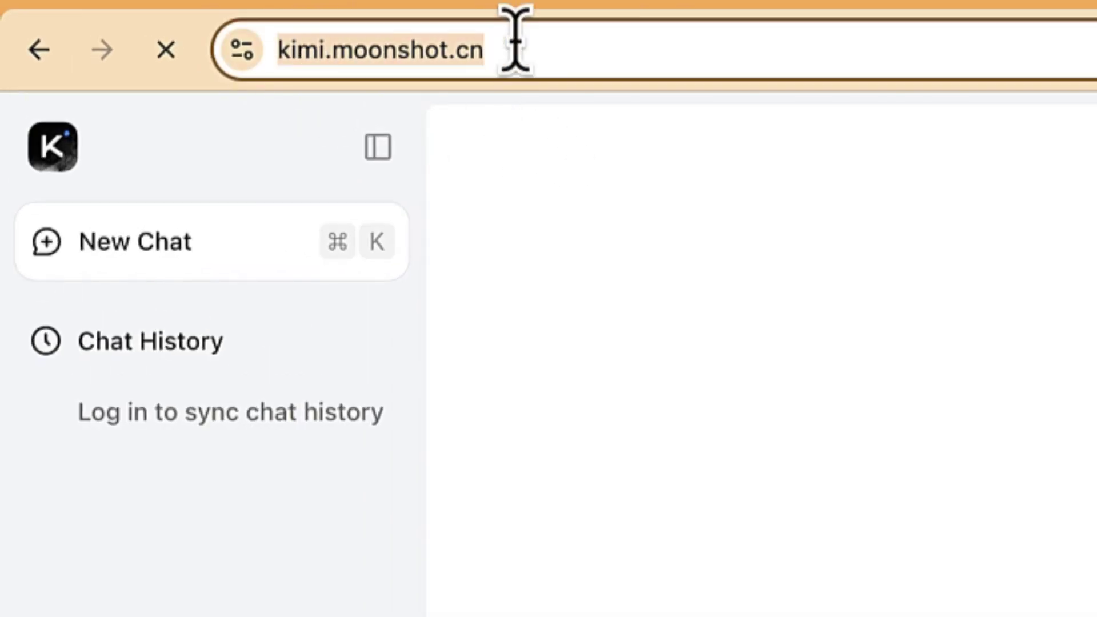
left_click(508, 57)
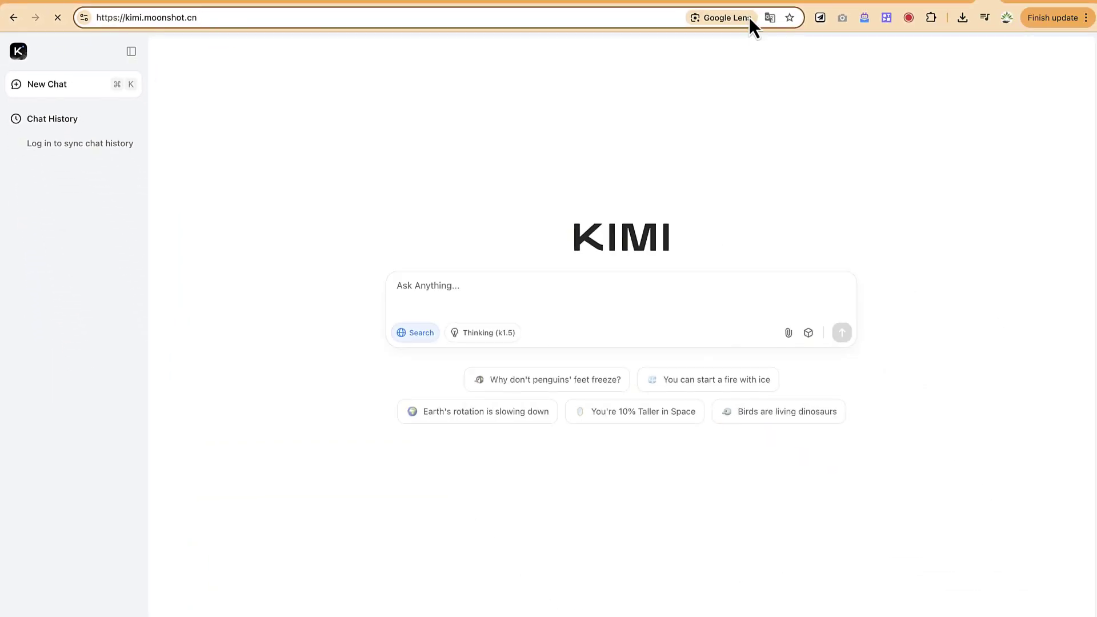
key("super+t")
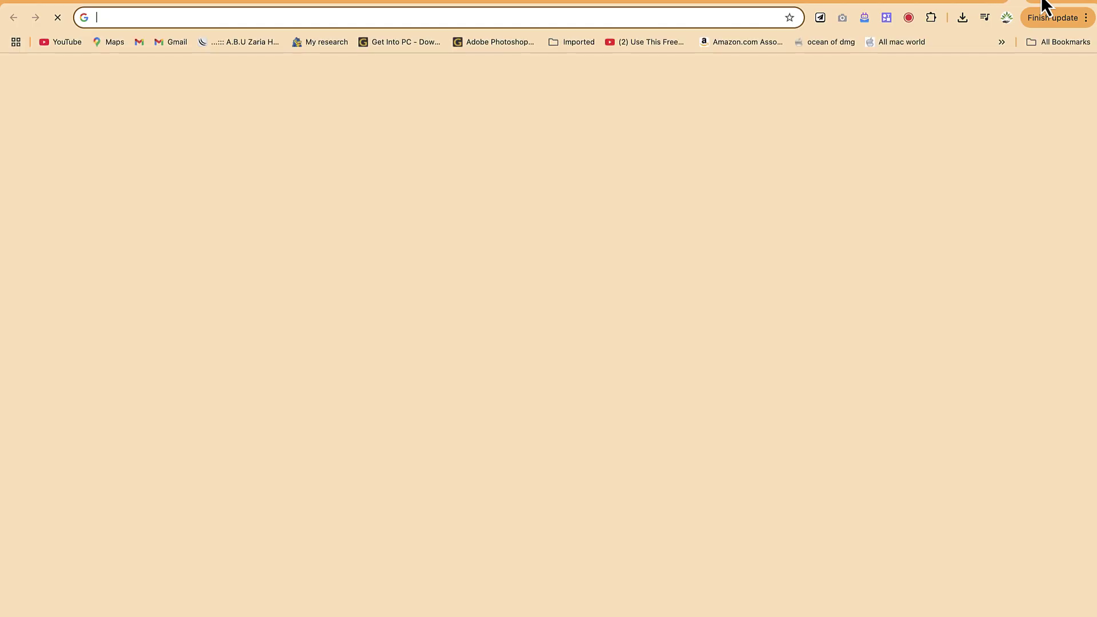
type("mk")
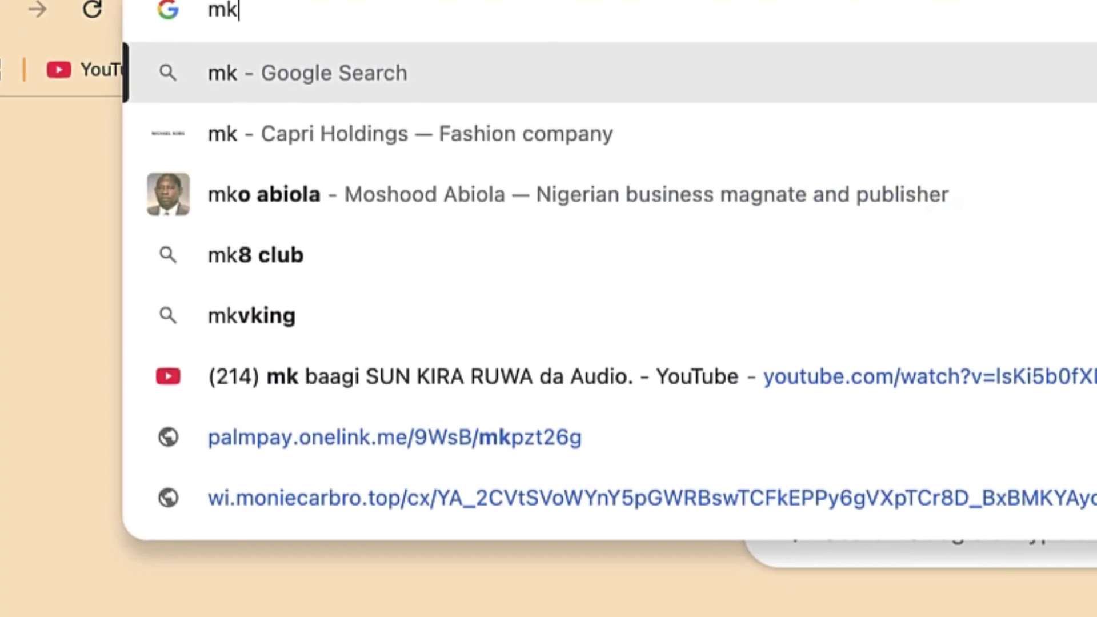
key("BackSpace")
key("BackSpace")
type("kimi")
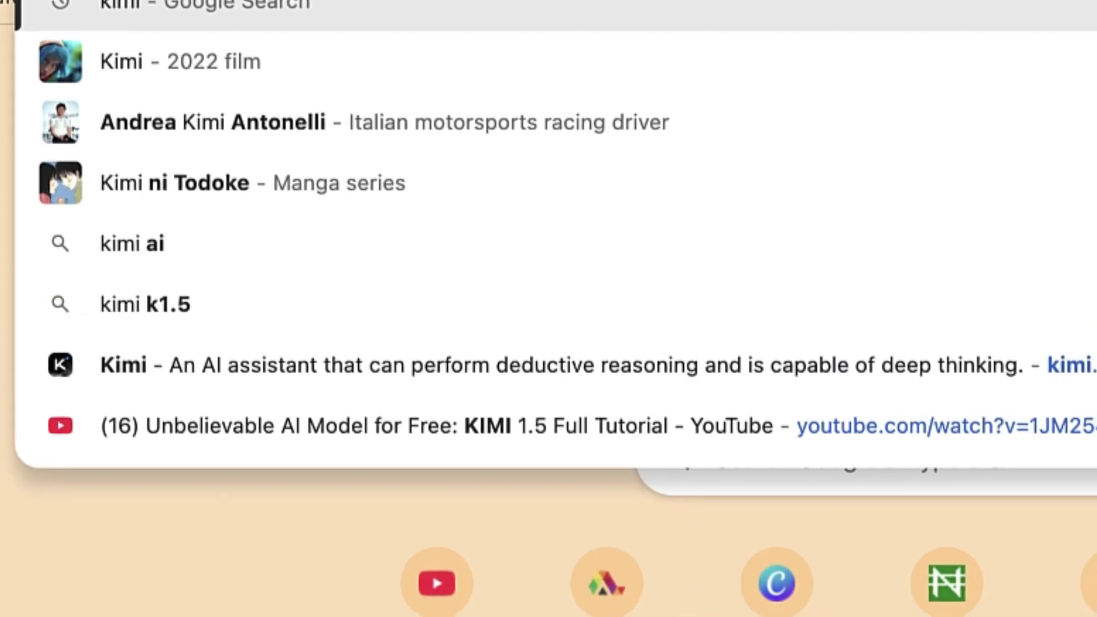
key("Return")
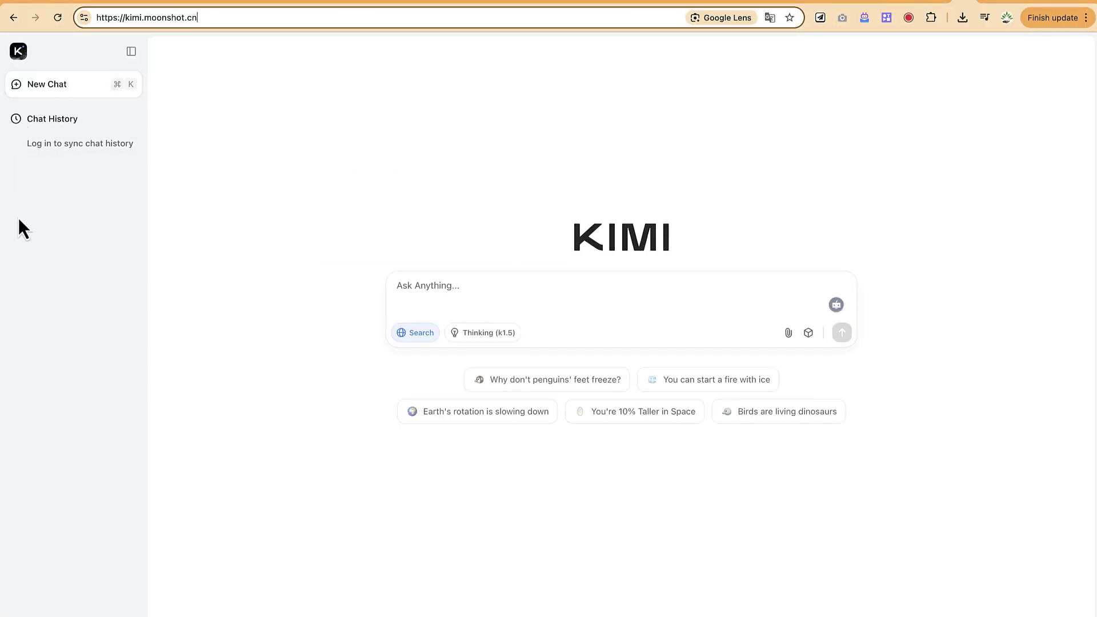
Collapse and reopen the Kimi chat sidebar, then focus the Ask Anything box
left_click(131, 51)
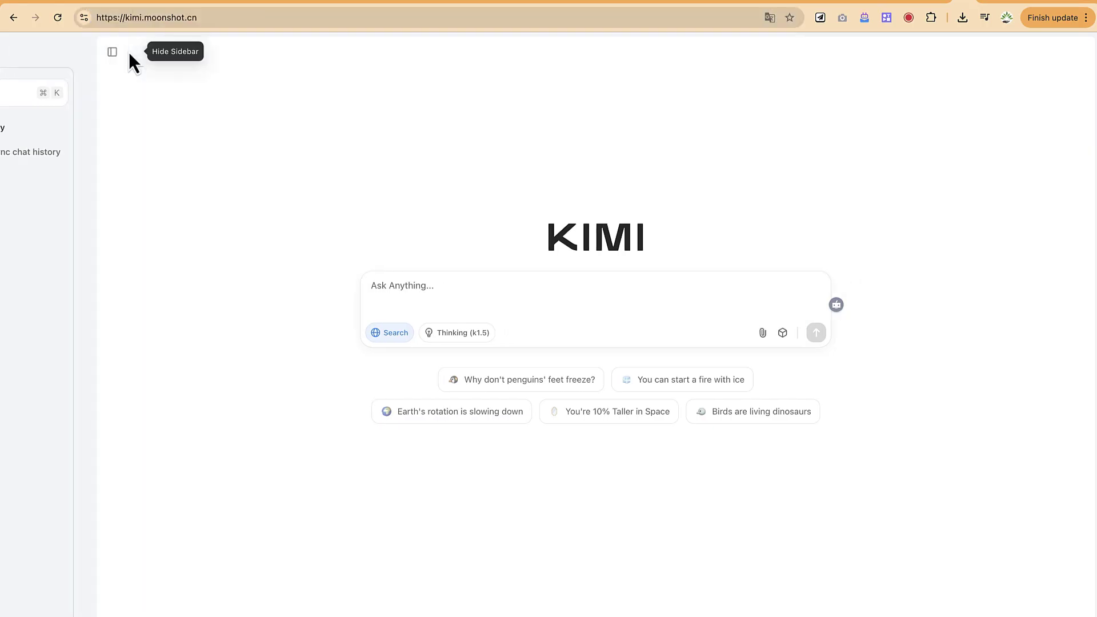
left_click(20, 52)
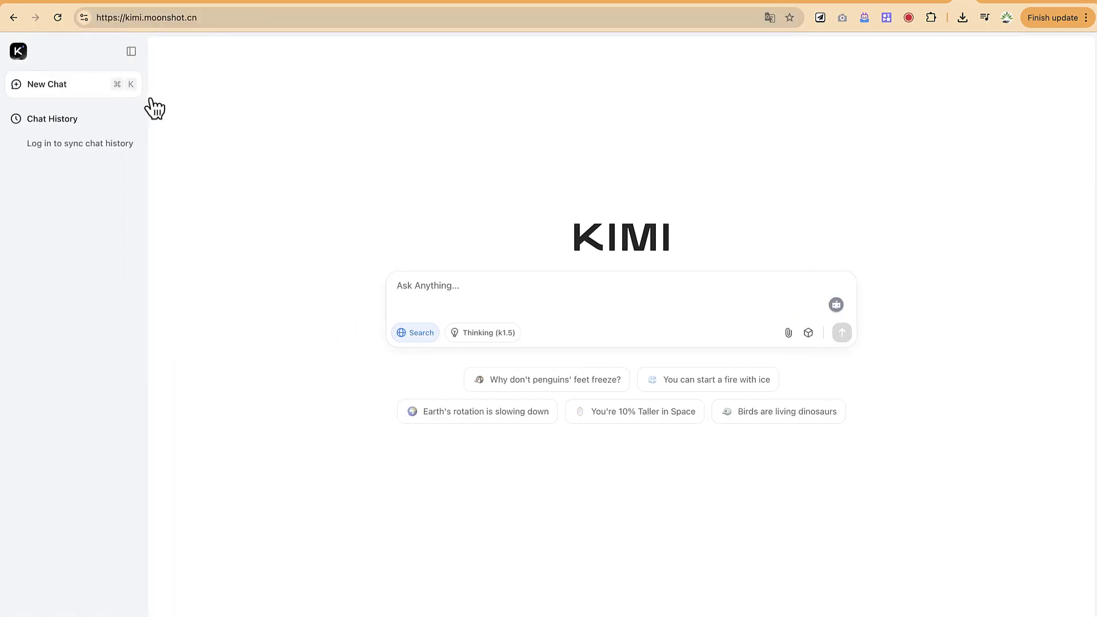
left_click(491, 297)
Turn on k1.5 Thinking and choose Nigeria's +234 dialling code in the login dialog
left_click(489, 333)
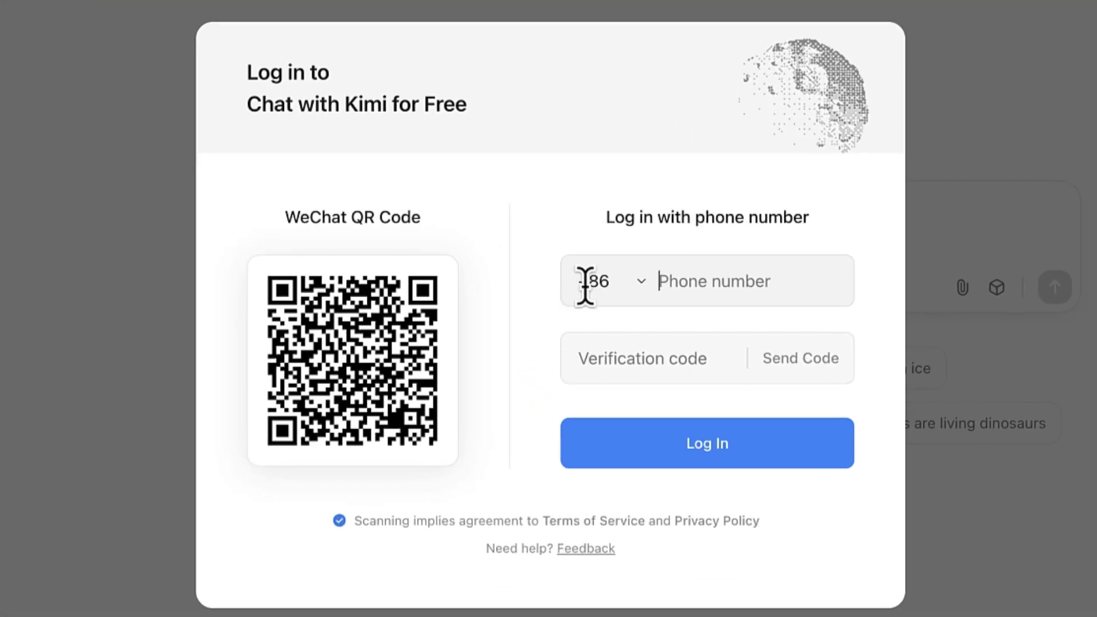
left_click(604, 282)
scroll(649, 440, "down", 10)
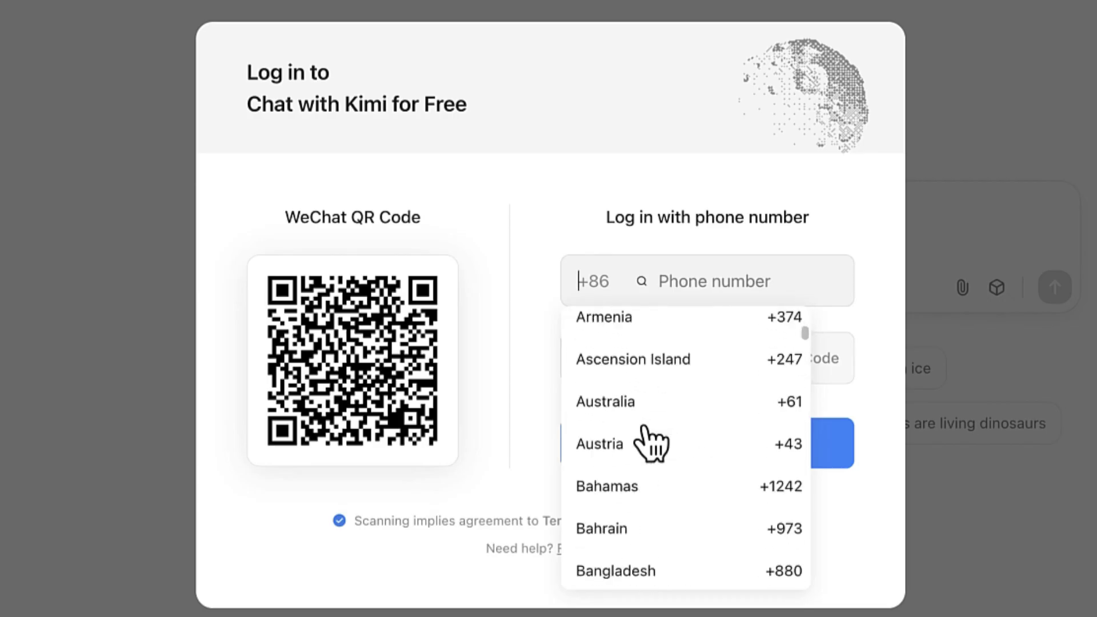
scroll(649, 441, "down", 15)
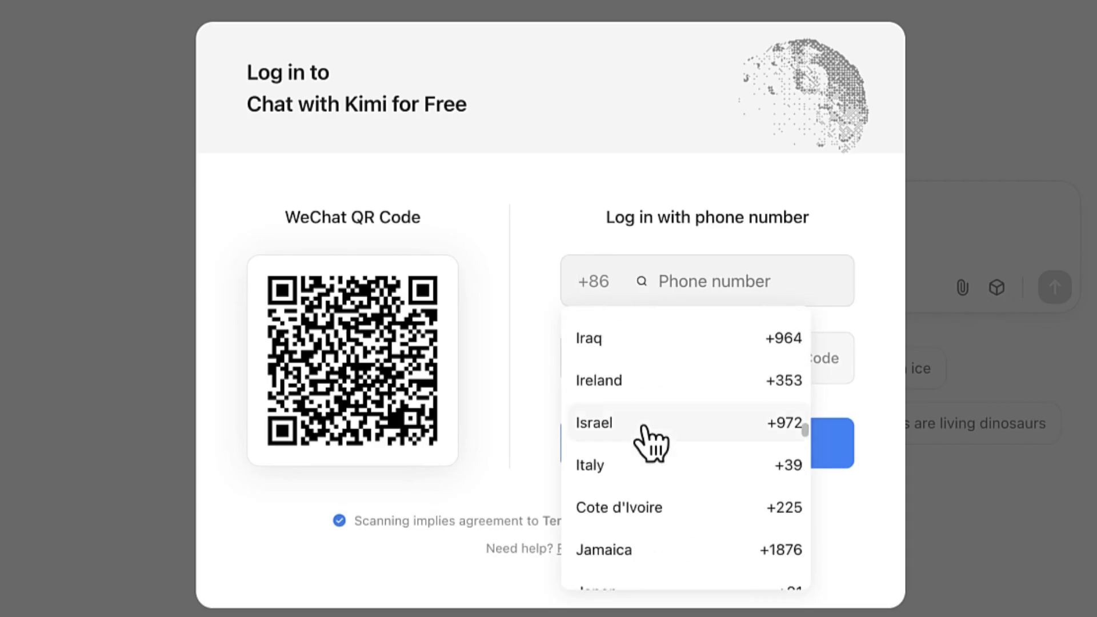
scroll(649, 441, "down", 15)
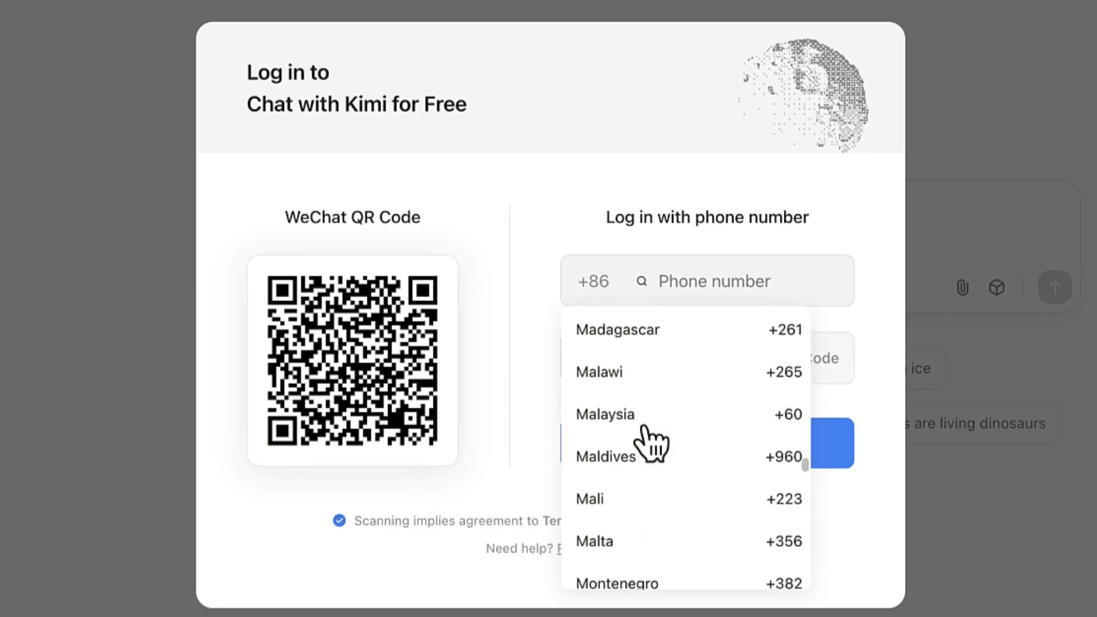
scroll(651, 445, "down", 15)
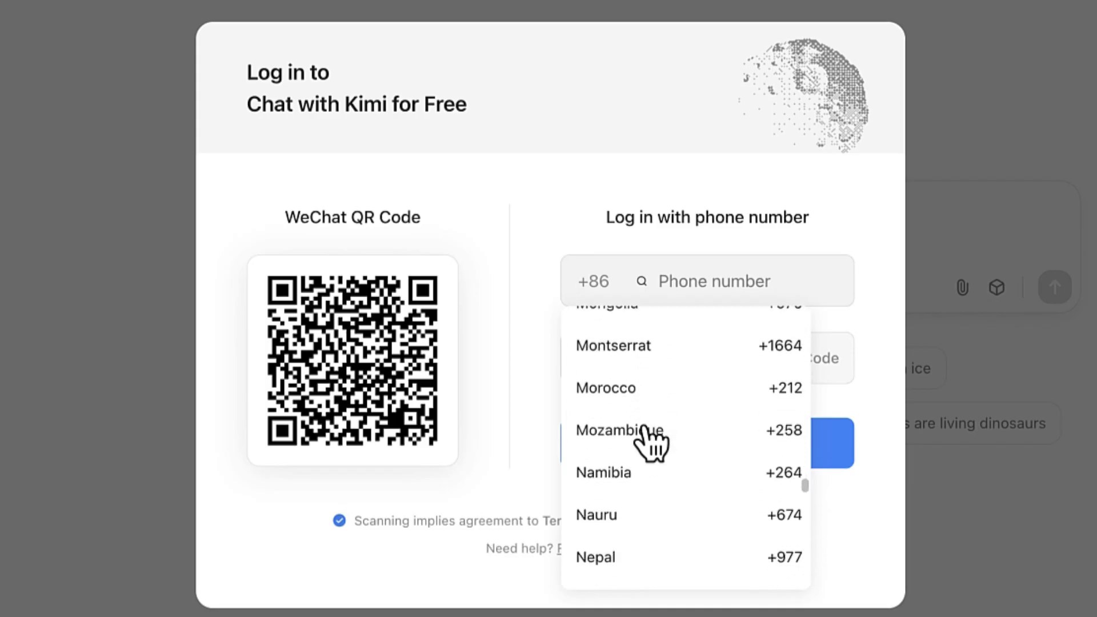
scroll(652, 445, "up", 1)
left_click(631, 505)
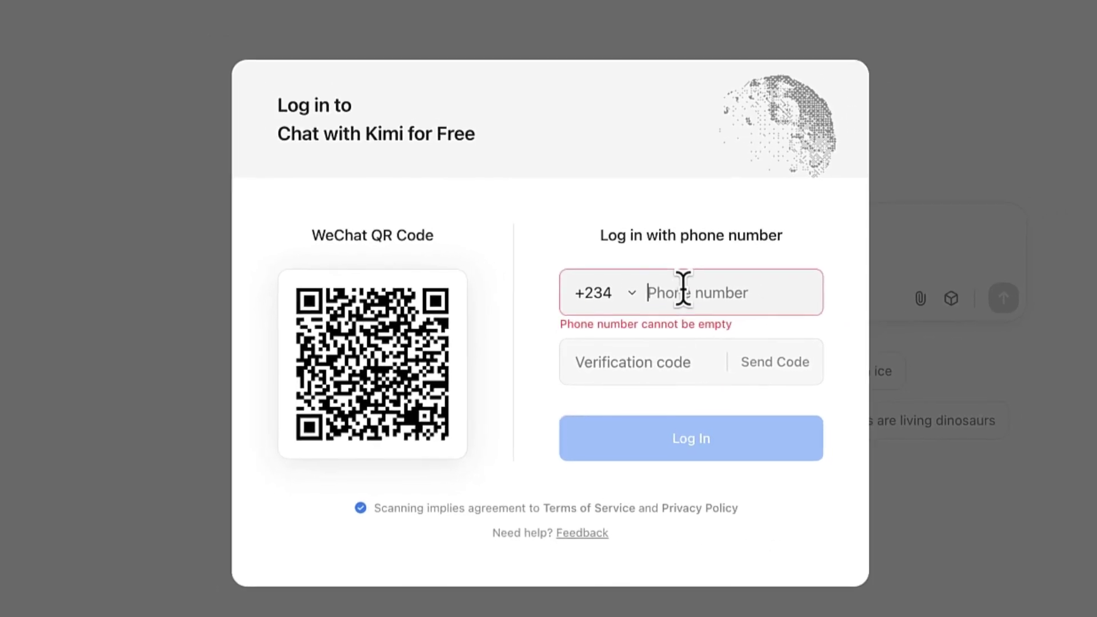
Enter the phone number and request a login verification code
left_click(711, 372)
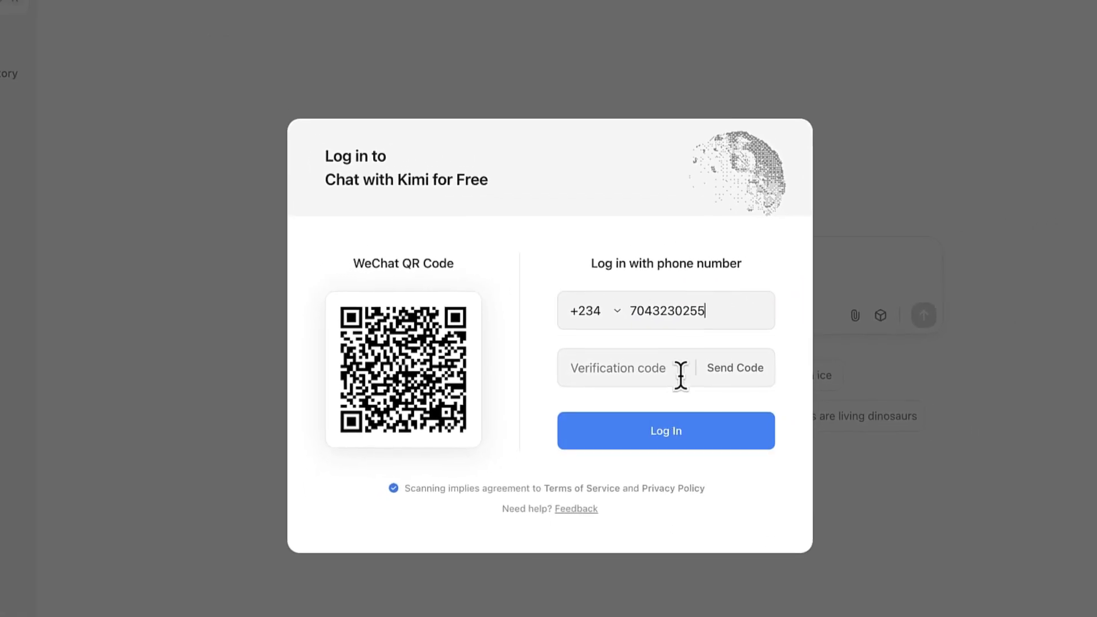
left_click(723, 371)
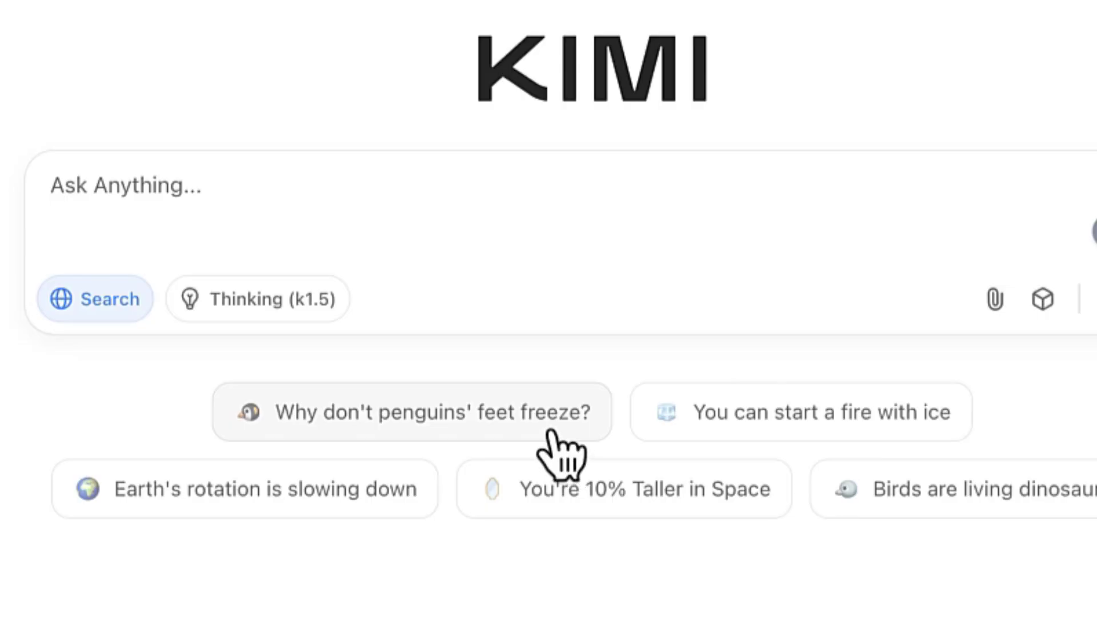
Ask the suggested 'You can start a fire with ice' question
left_click(778, 414)
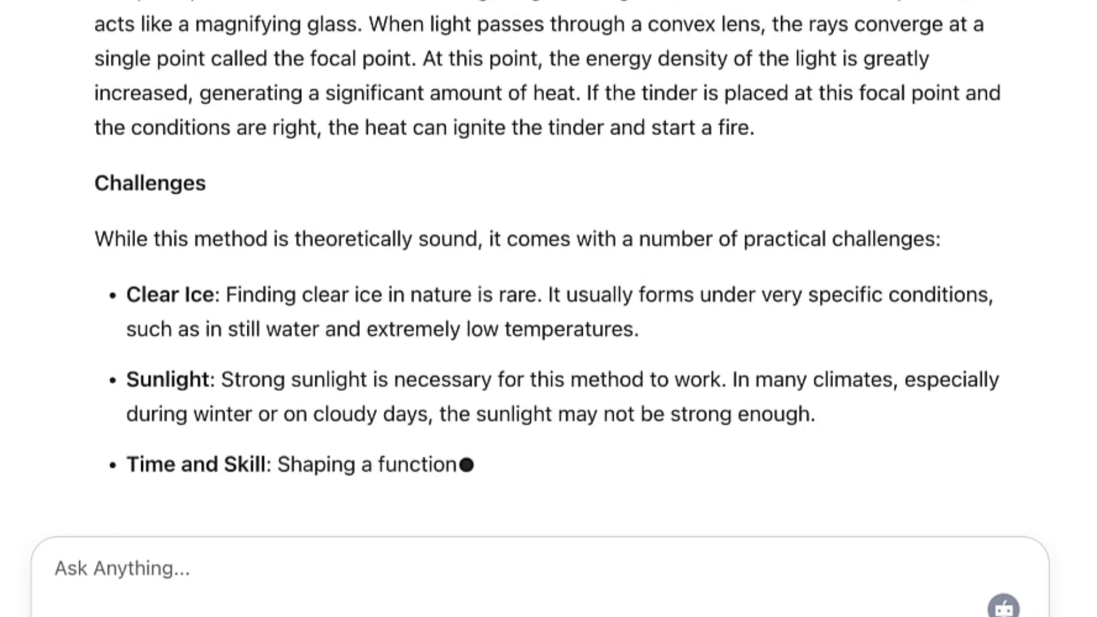
Show the Web Search sources and open the Wide Open Spaces fire-with-ice article
scroll(661, 299, "down", 3)
scroll(735, 306, "up", 6)
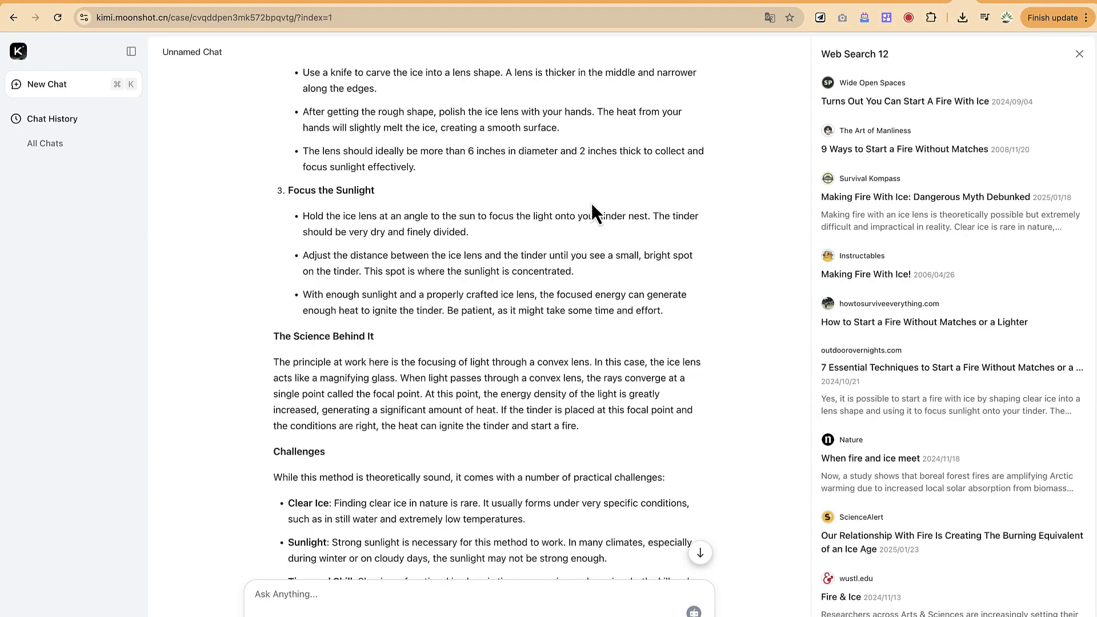
scroll(593, 206, "up", 5)
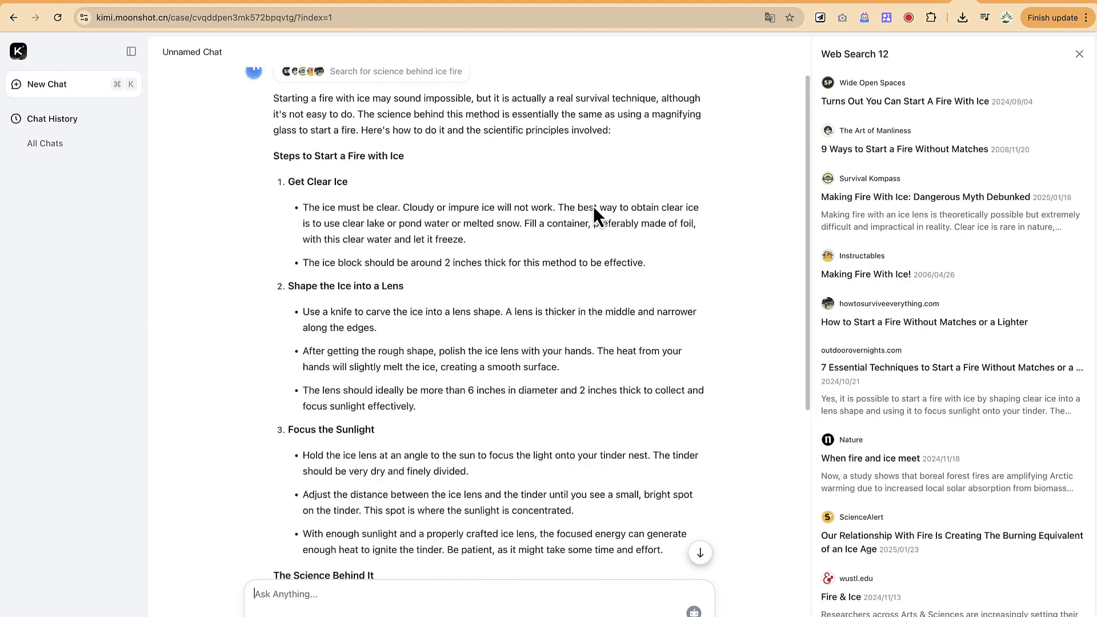
scroll(592, 251, "down", 10)
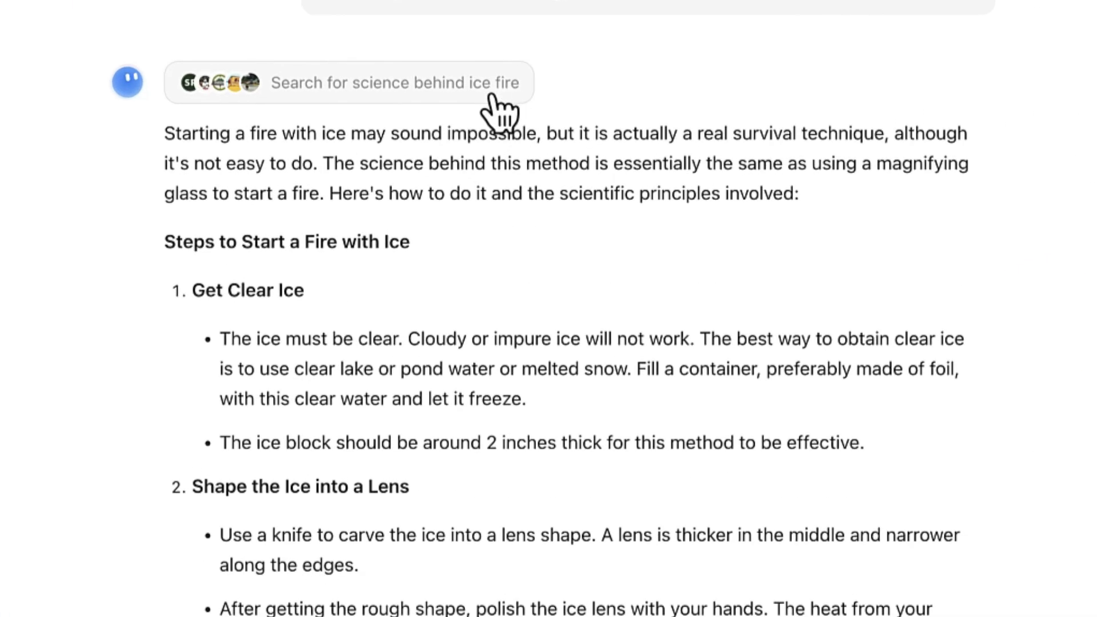
left_click(421, 83)
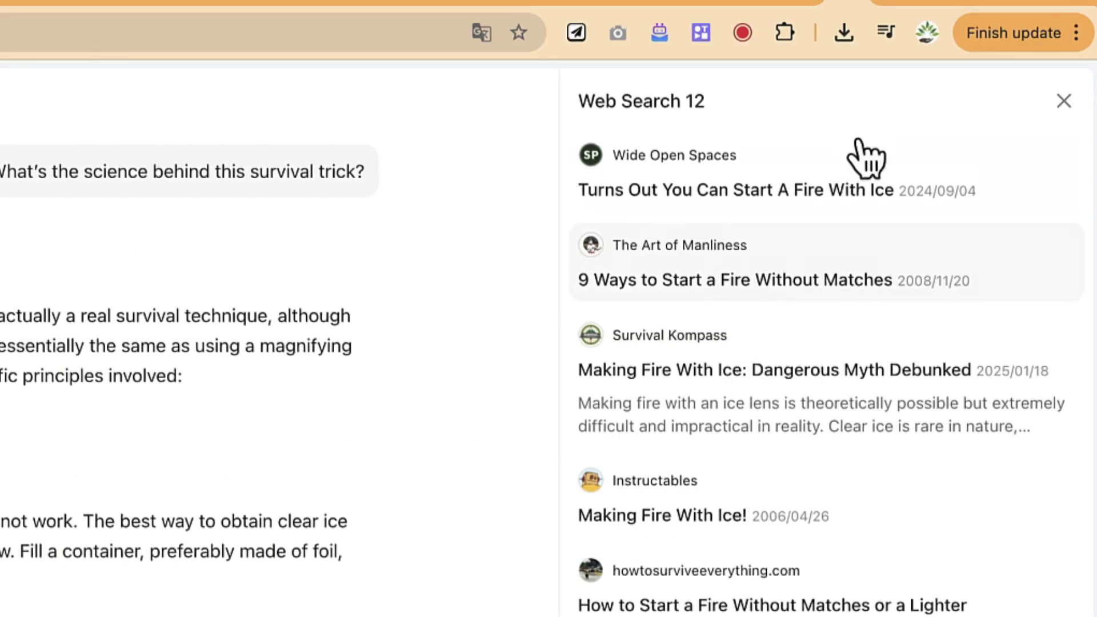
left_click(765, 197)
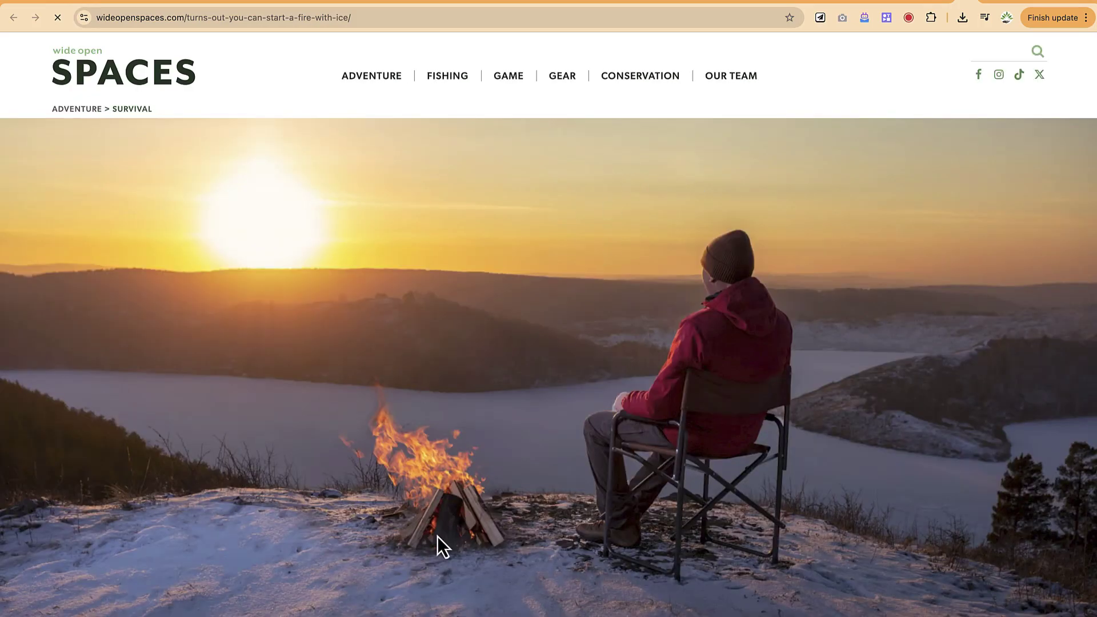
Scroll through the Wide Open Spaces article, then go back to the Kimi tab
scroll(457, 522, "down", 10)
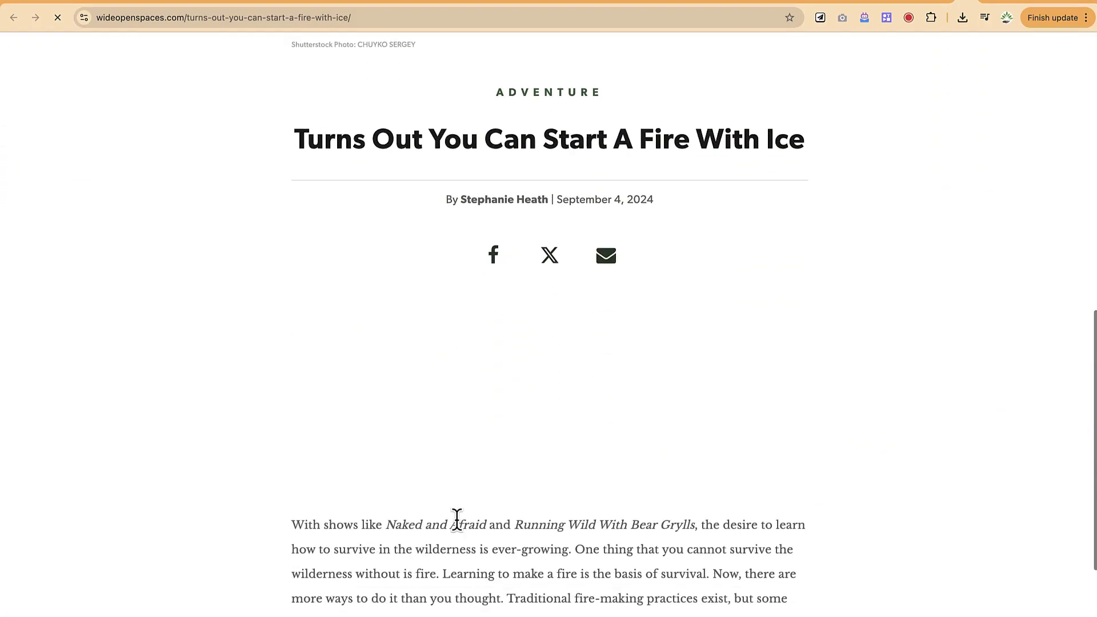
scroll(458, 522, "down", 10)
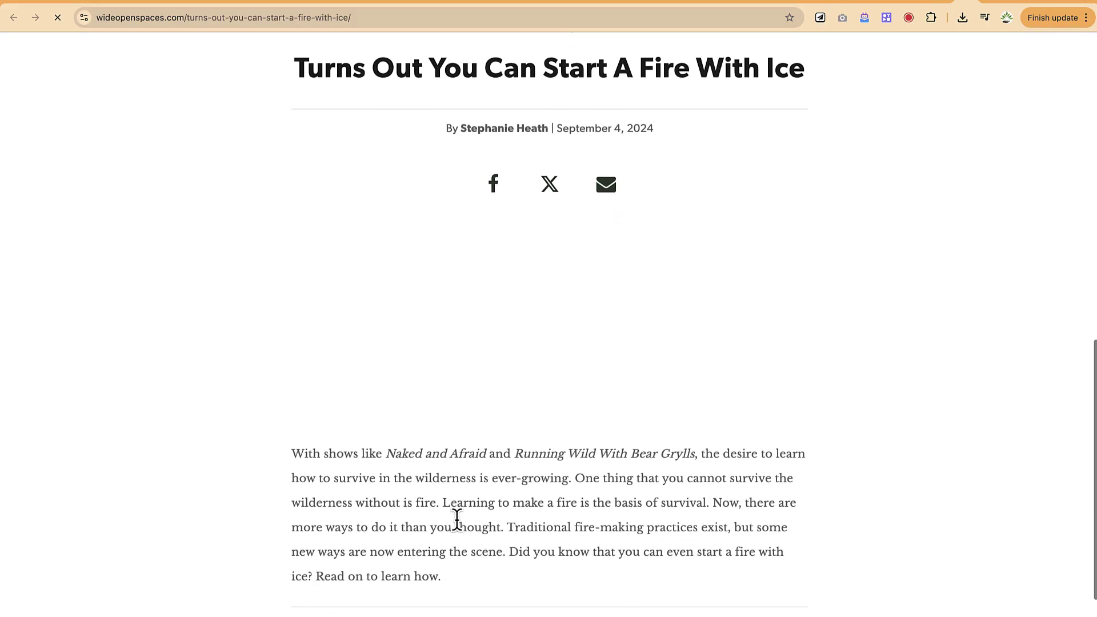
scroll(458, 522, "down", 8)
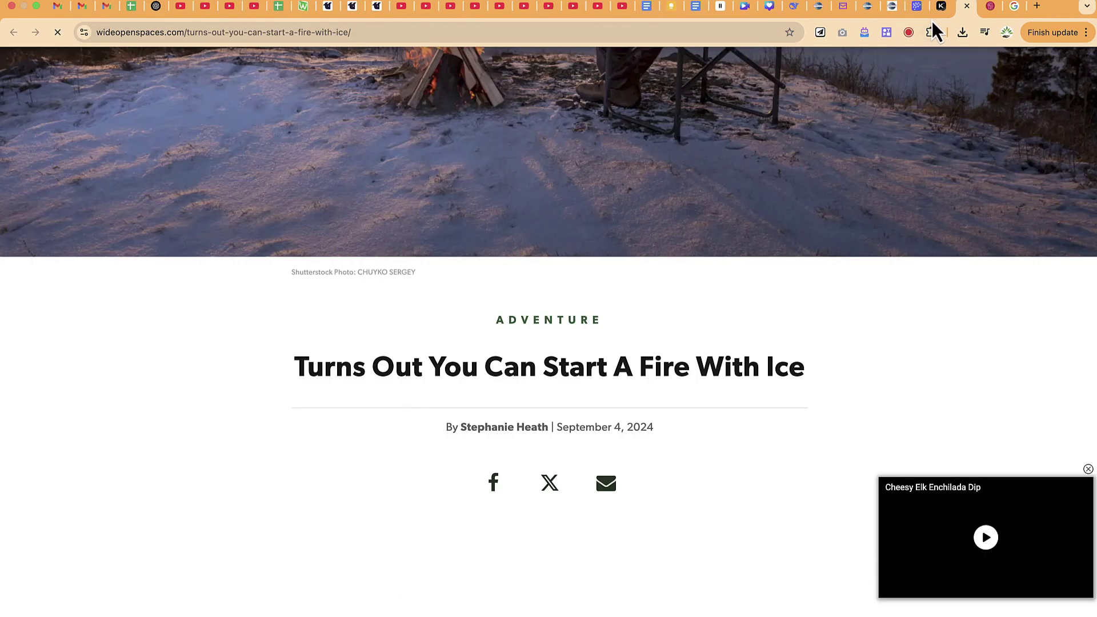
left_click(940, 9)
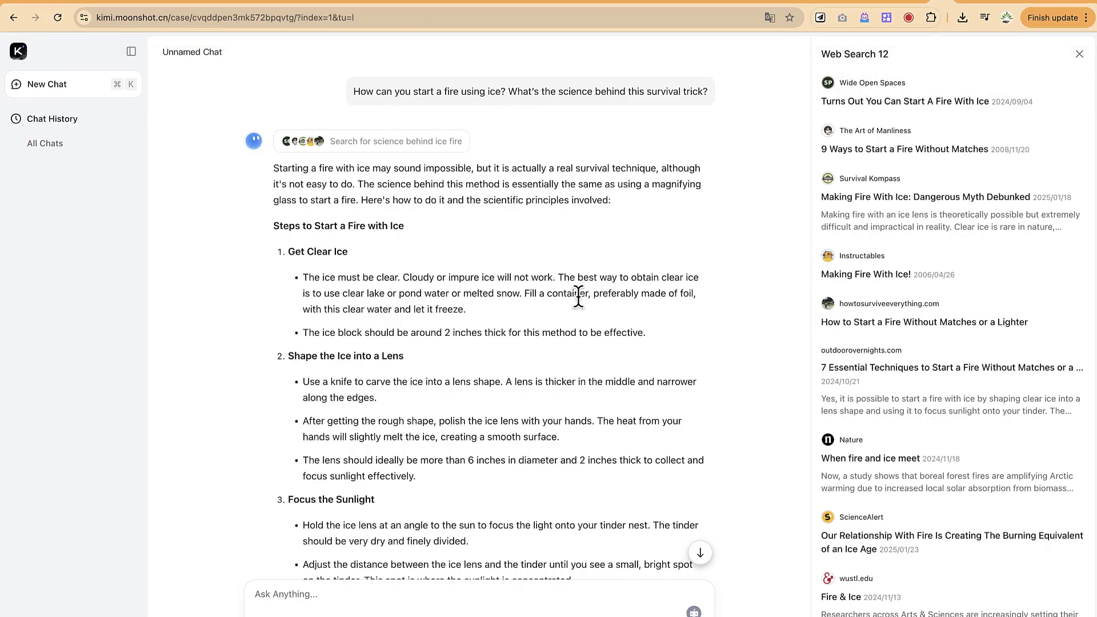
Type the follow-up 'What is the weather of zaria today?' into Kimi's prompt
scroll(591, 368, "down", 7)
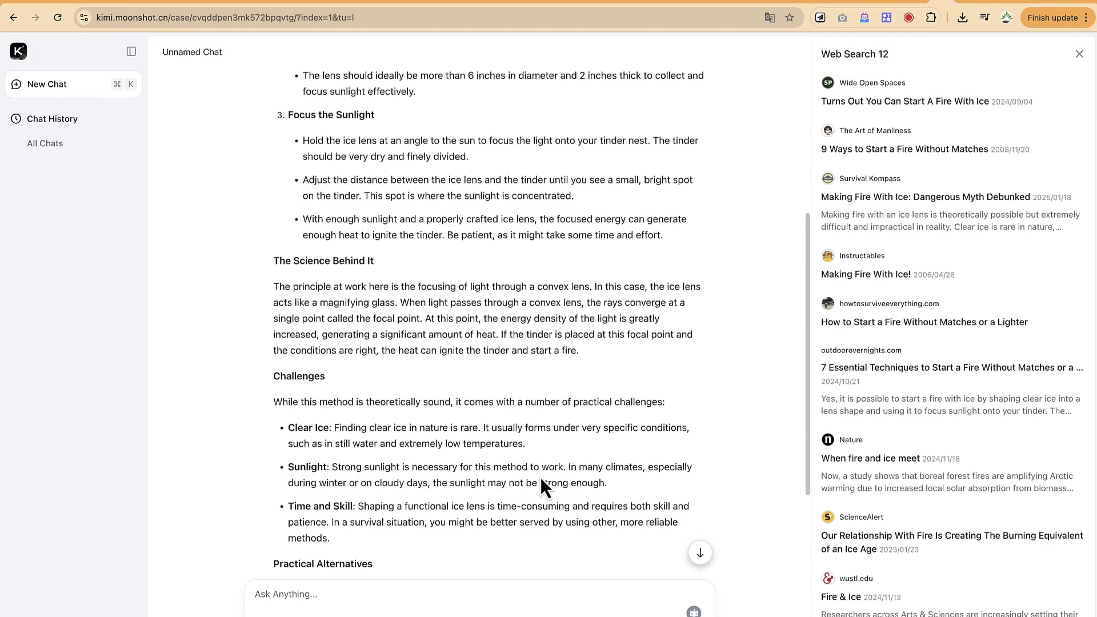
scroll(589, 492, "down", 2)
left_click(510, 604)
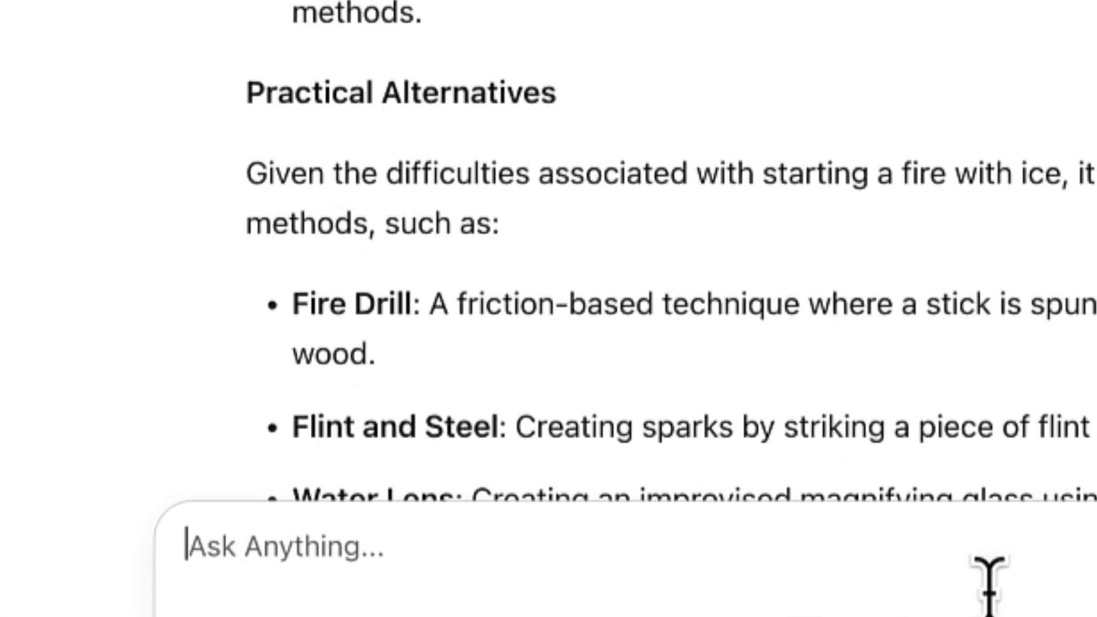
type("What is the weather of zaria today")
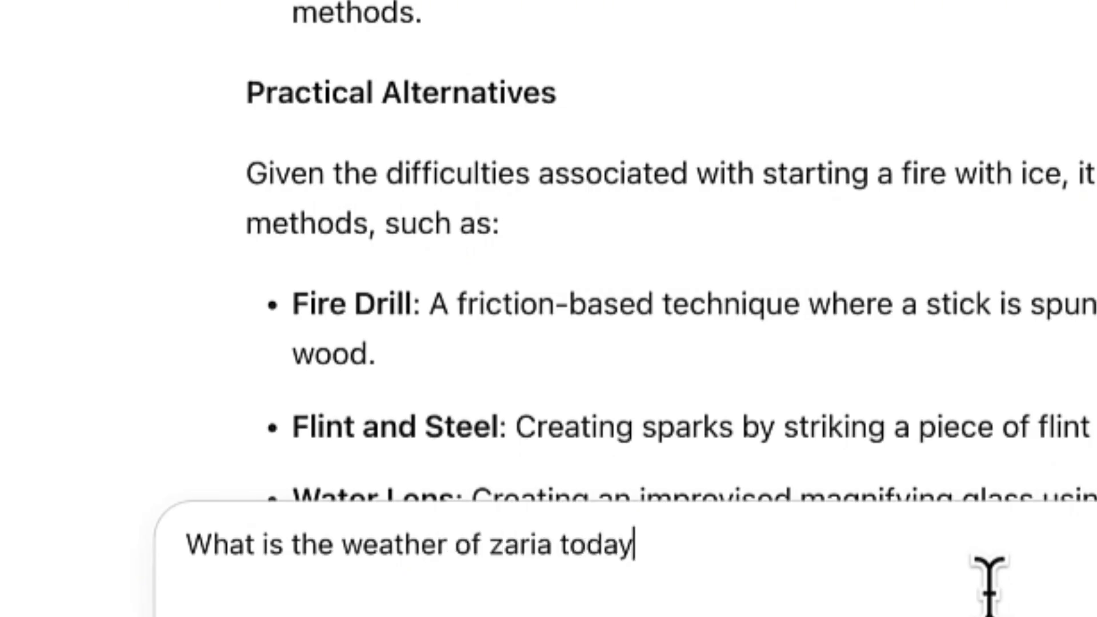
type("?")
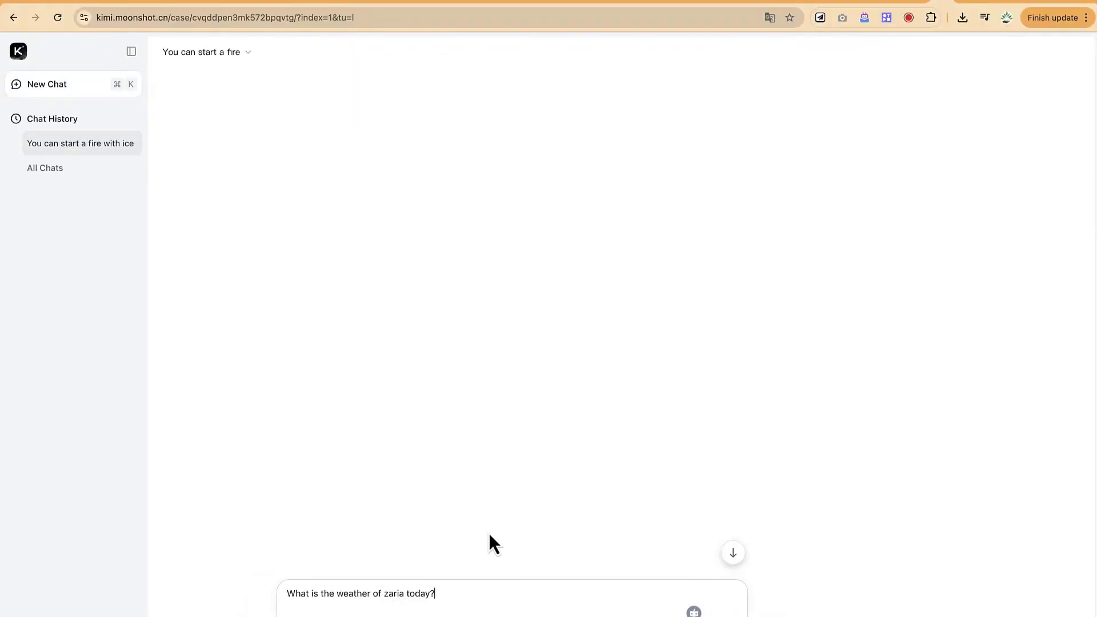
key("Return")
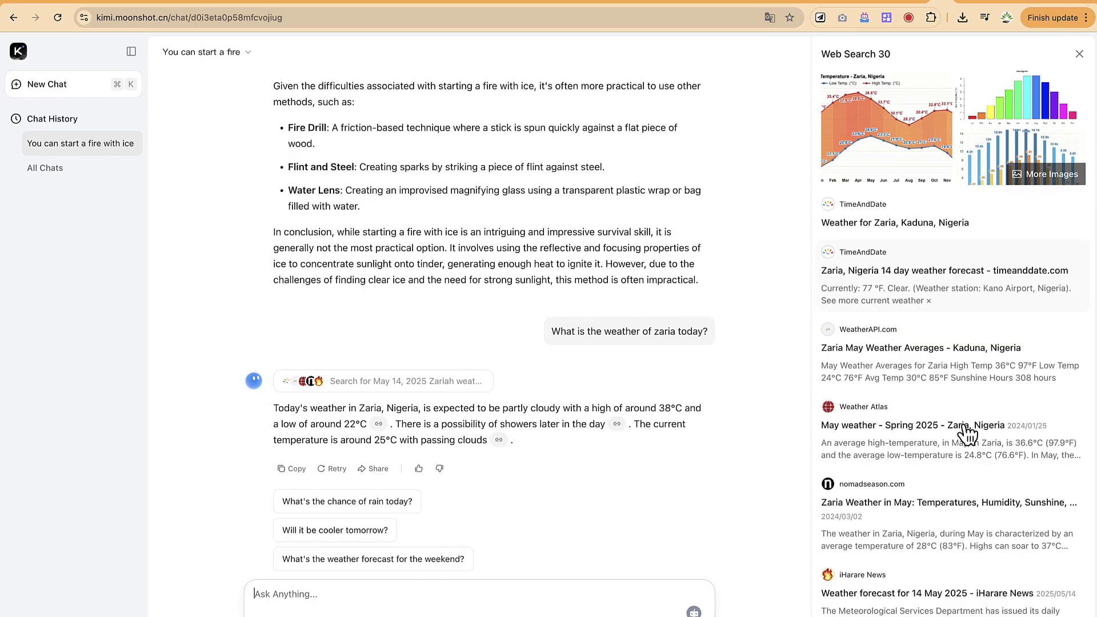
scroll(968, 435, "down", 4)
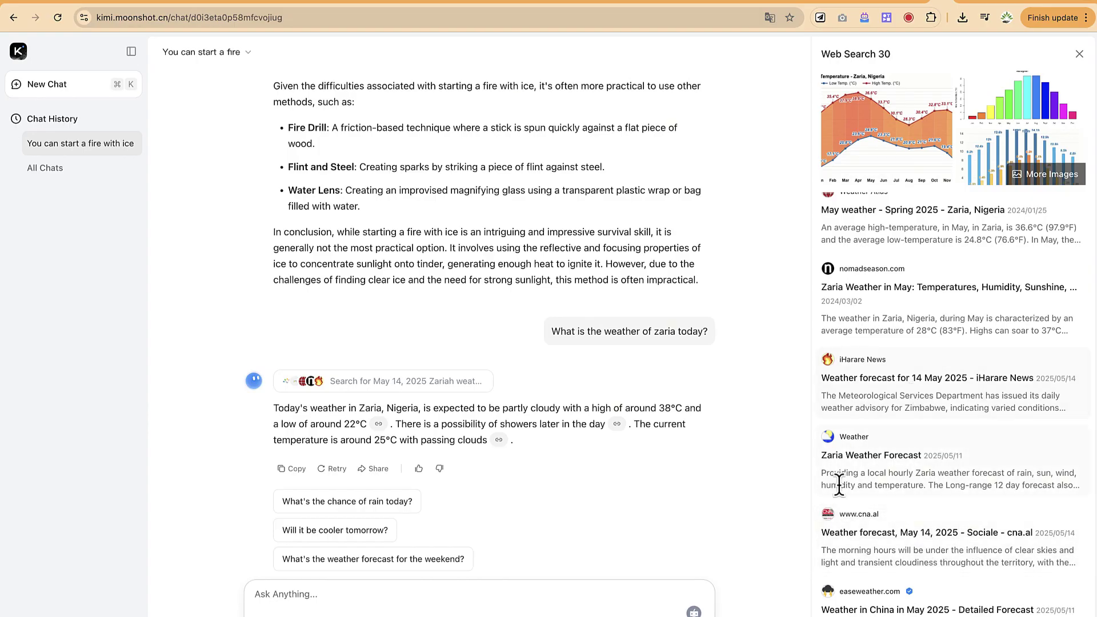
scroll(550, 406, "up", 10)
scroll(549, 405, "down", 10)
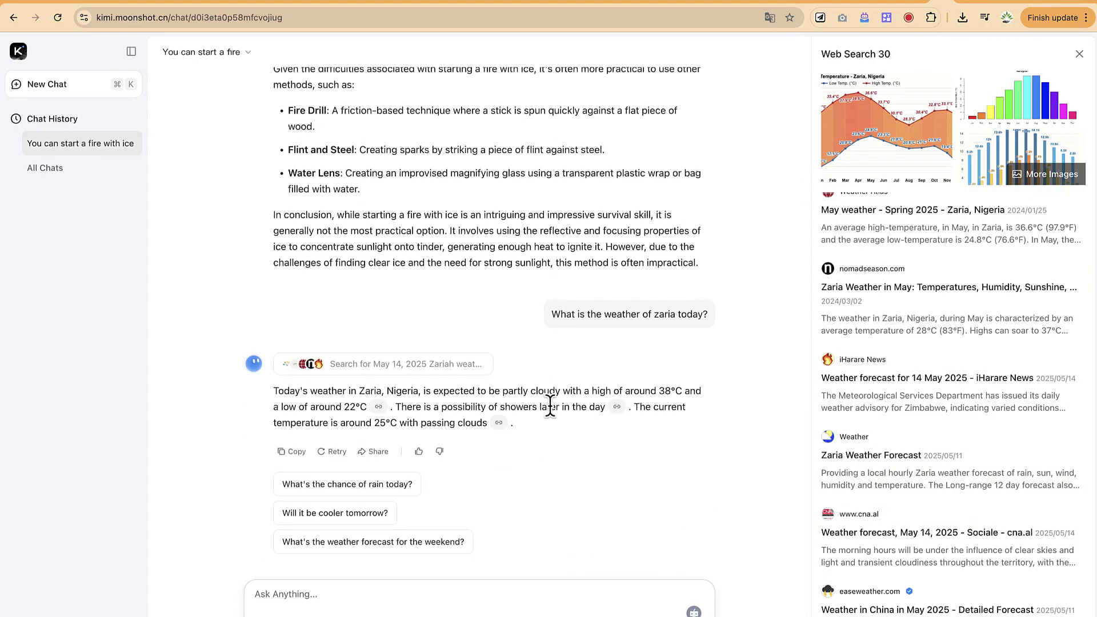
scroll(549, 405, "up", 3)
scroll(540, 486, "down", 3)
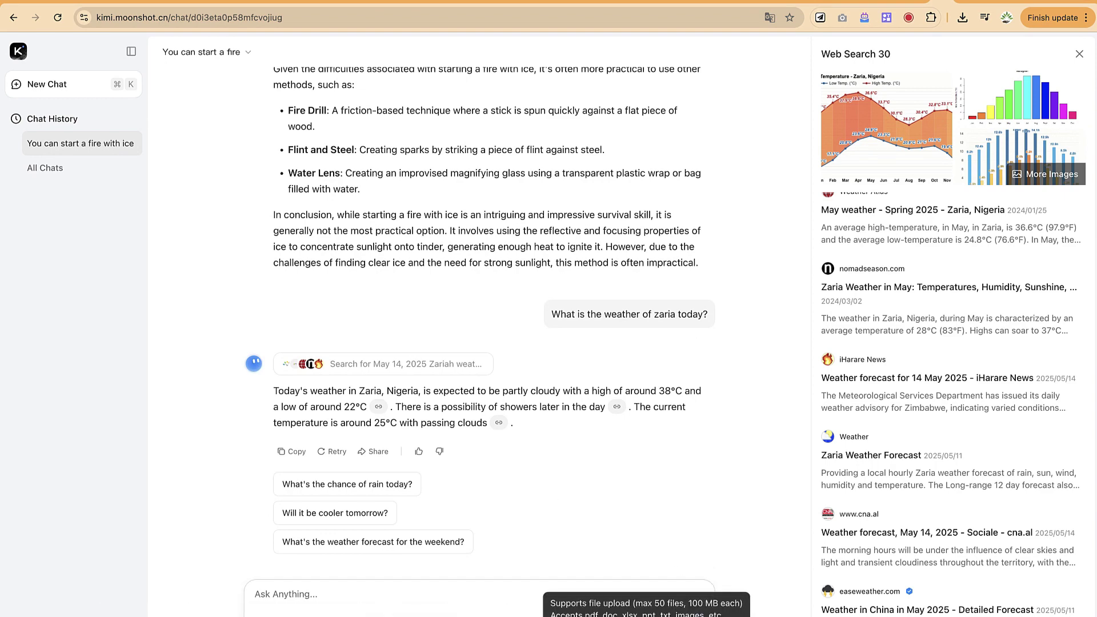
Attach 0QE8LXvrSGY-HD.jpg from Downloads and type 'What can you say about this image'
left_click(631, 609)
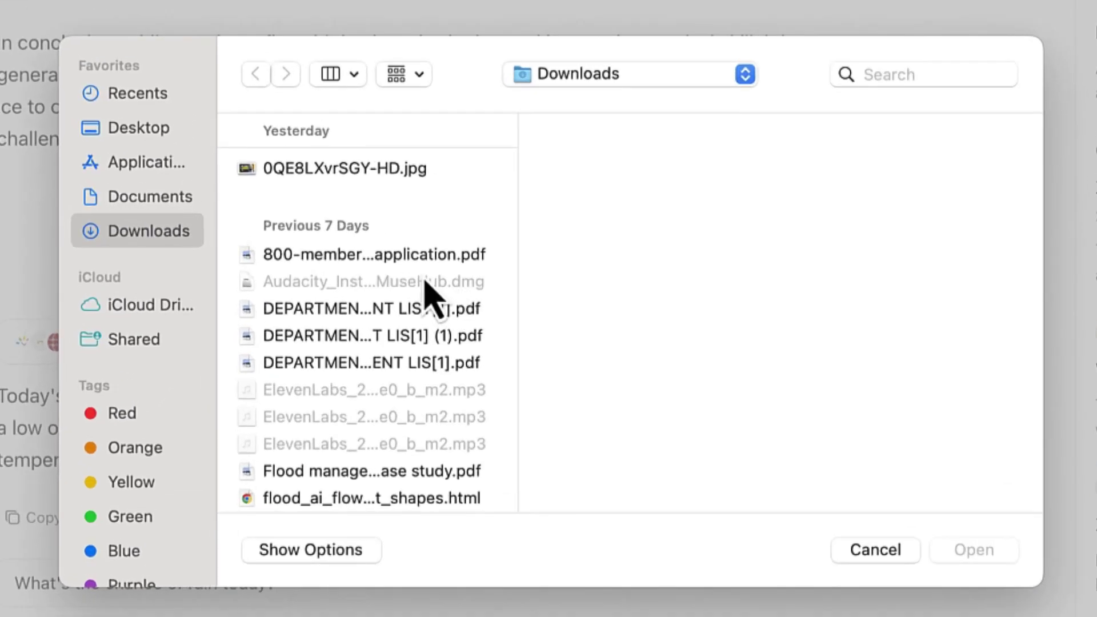
left_click(400, 169)
left_click(974, 552)
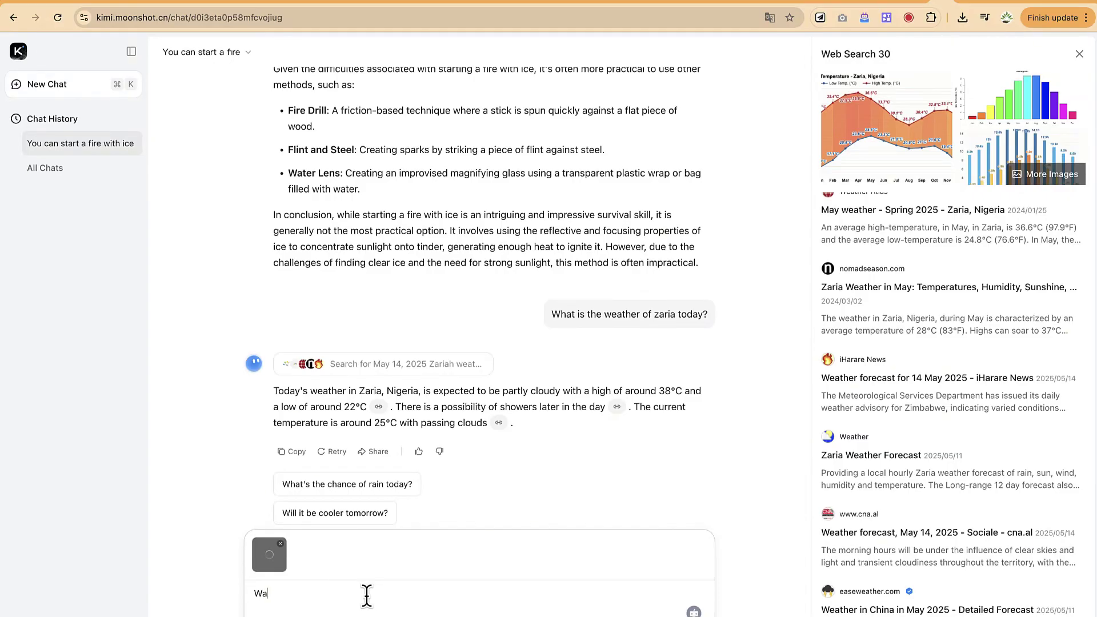
type("can yt")
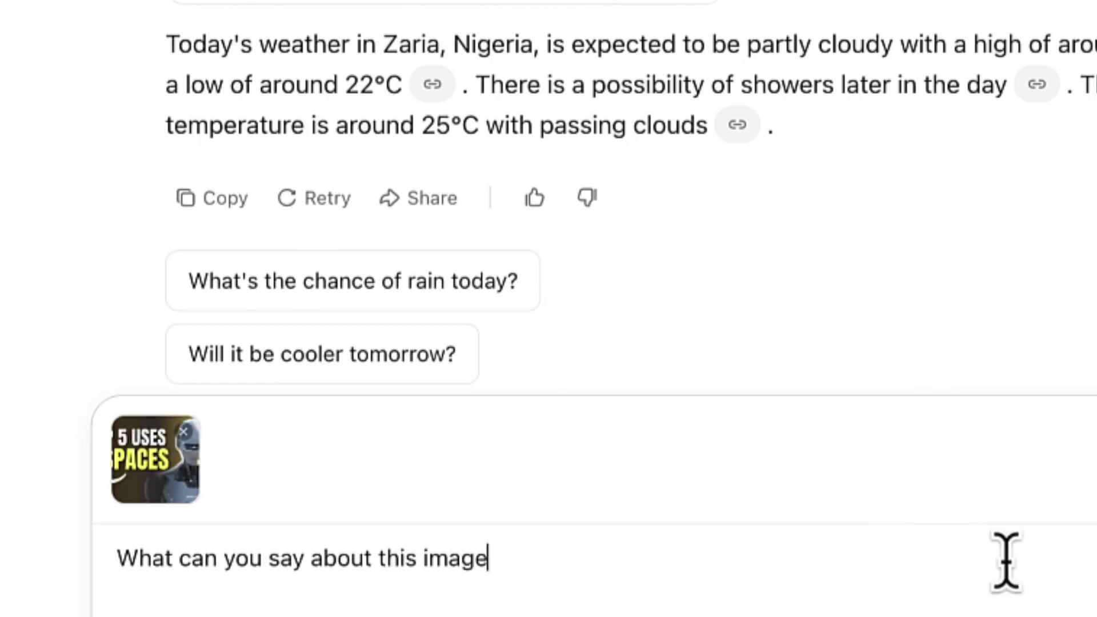
Send the image question and read Kimi's description of the TOP 5 USES OF SPACES thumbnail
key("Return")
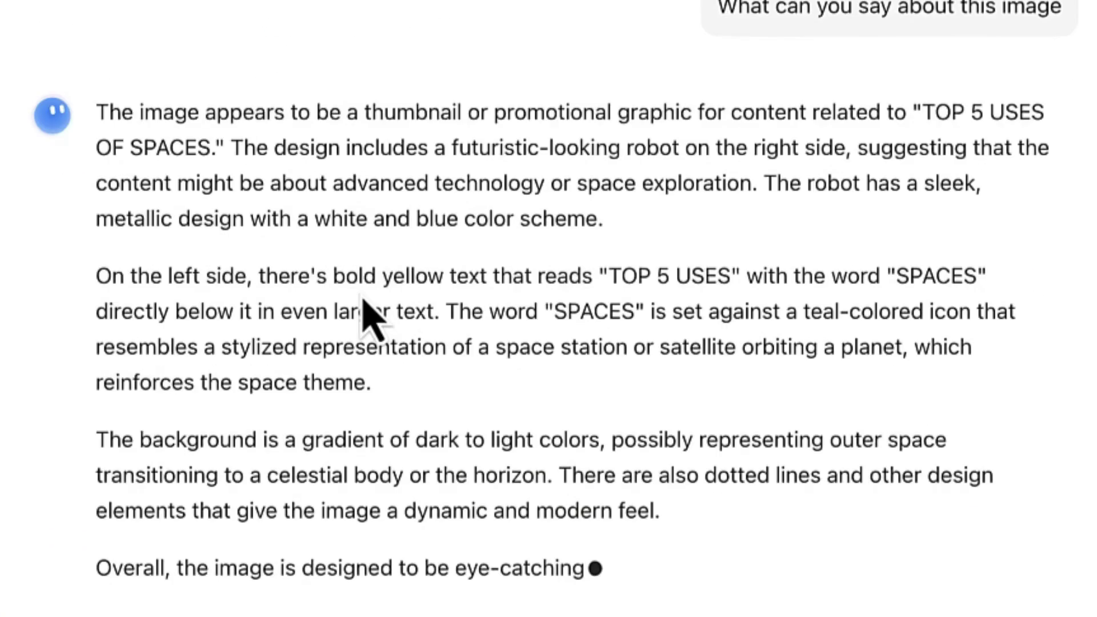
scroll(644, 41, "up", 5)
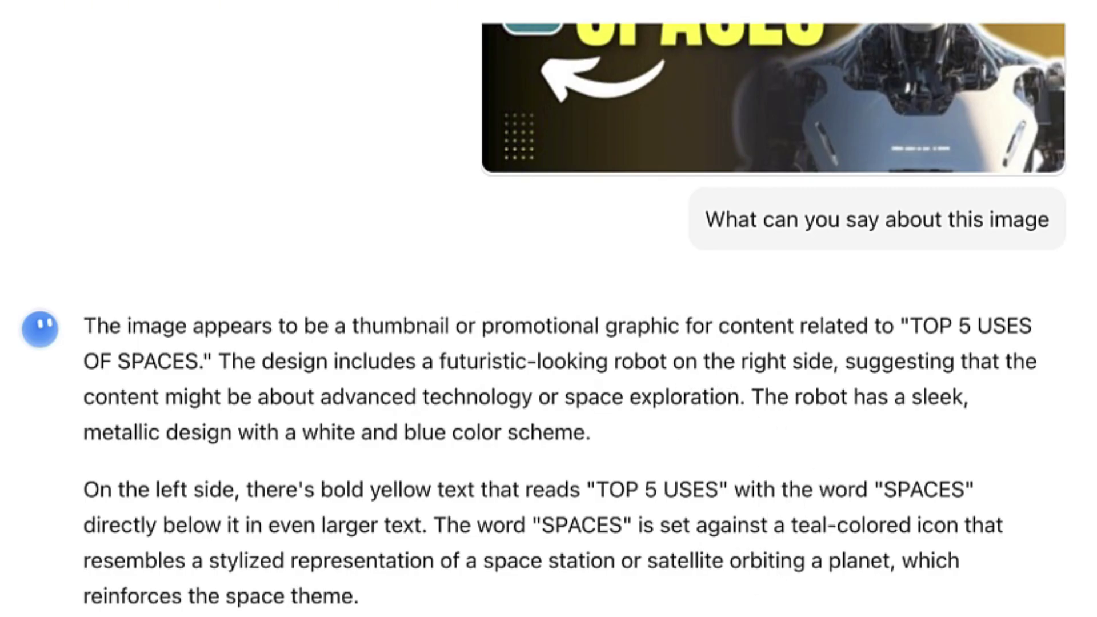
scroll(543, 320, "down", 1)
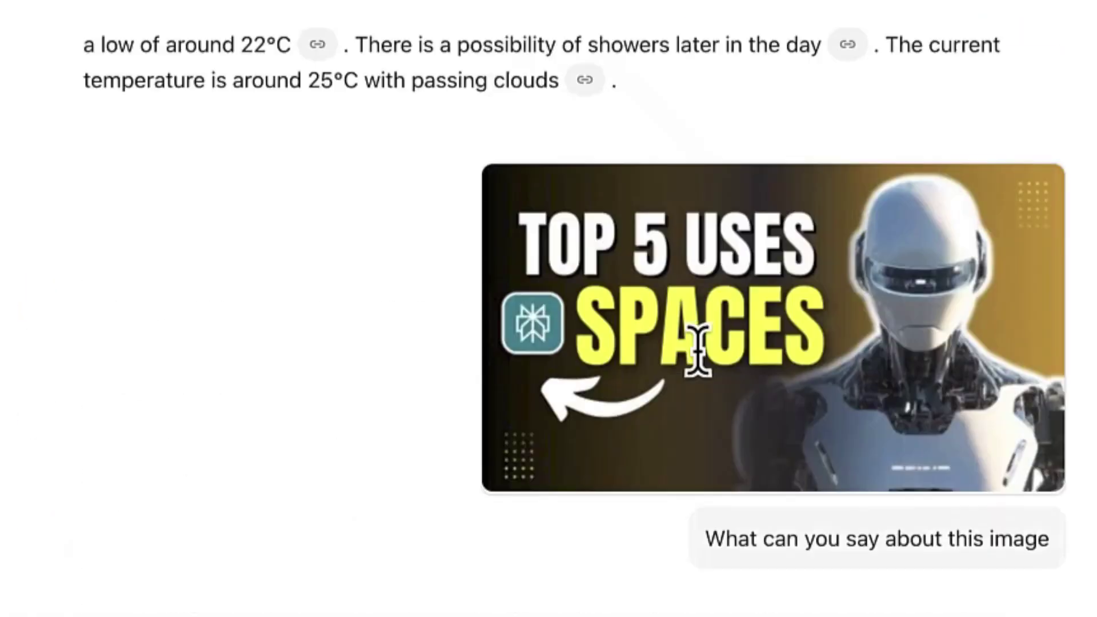
scroll(477, 526, "down", 5)
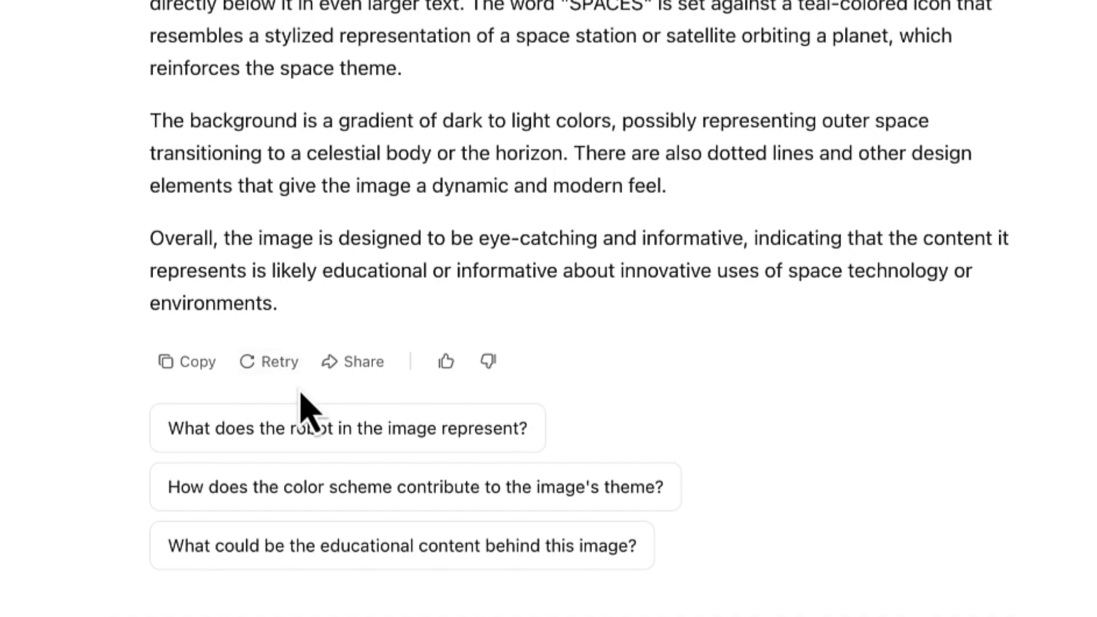
Attach the cube-puzzle image from Desktop > YouTube Videos and send the question about it
scroll(372, 551, "down", 1)
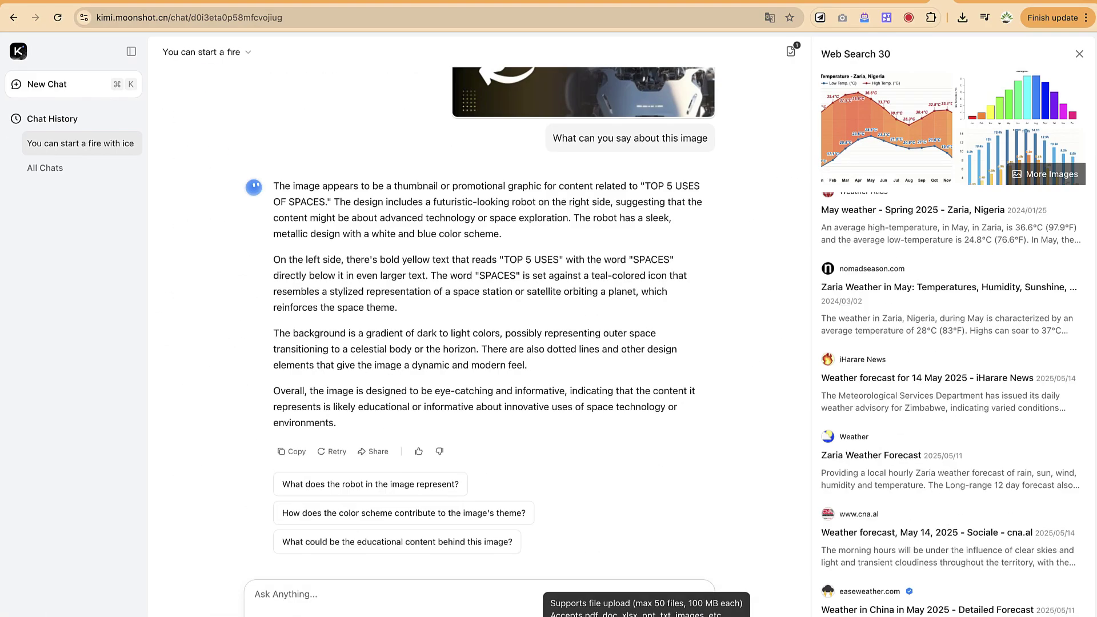
left_click(646, 609)
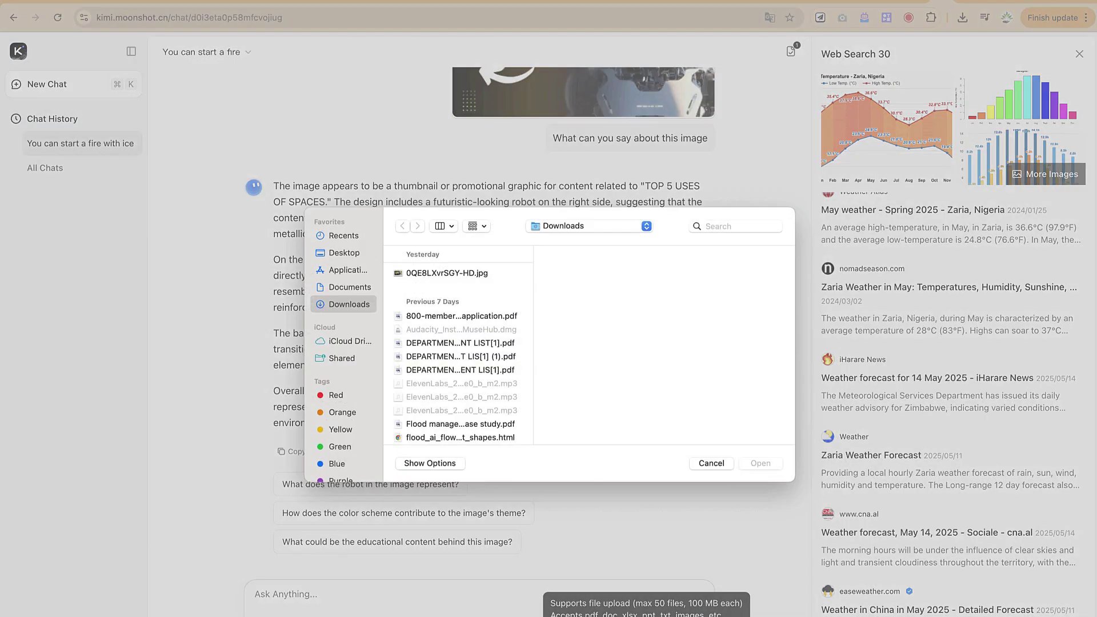
left_click(344, 257)
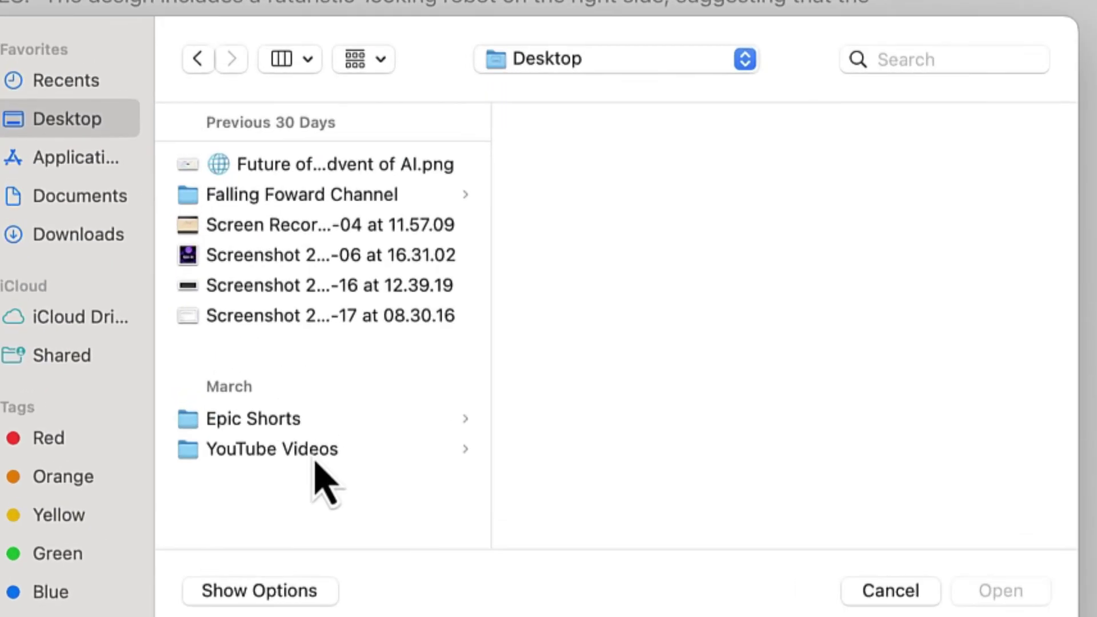
left_click(448, 406)
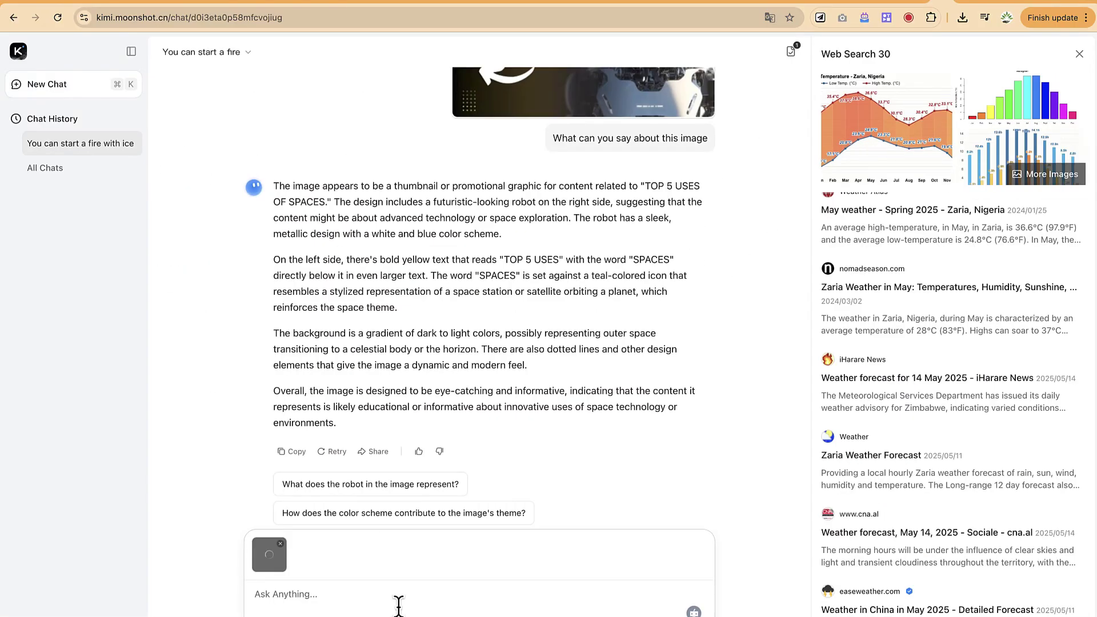
type("you")
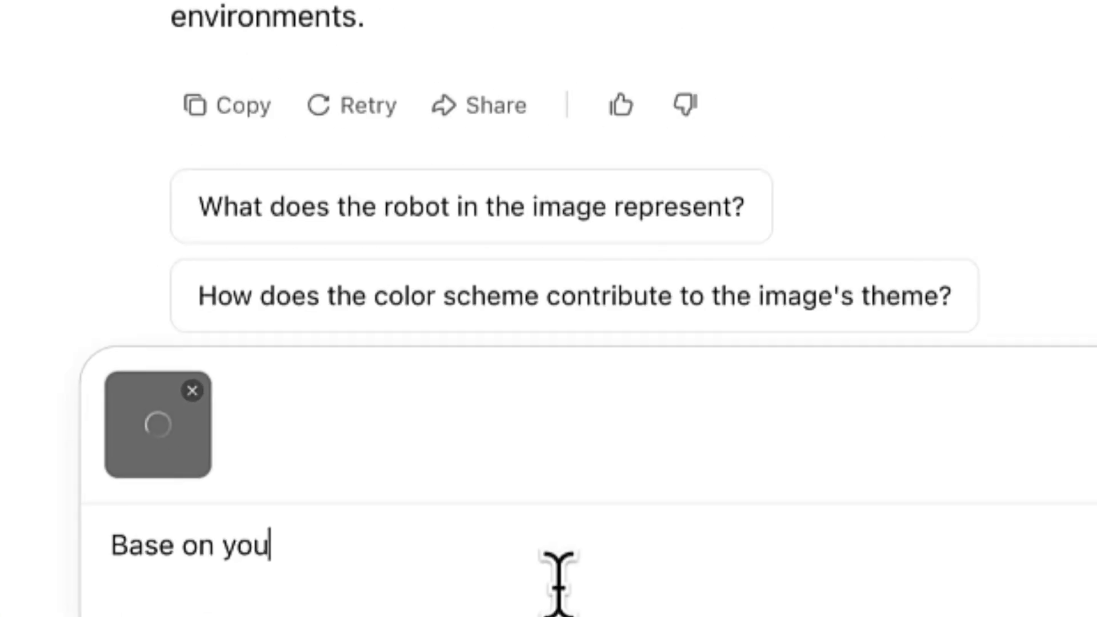
type("r experience what do you think is the answer here")
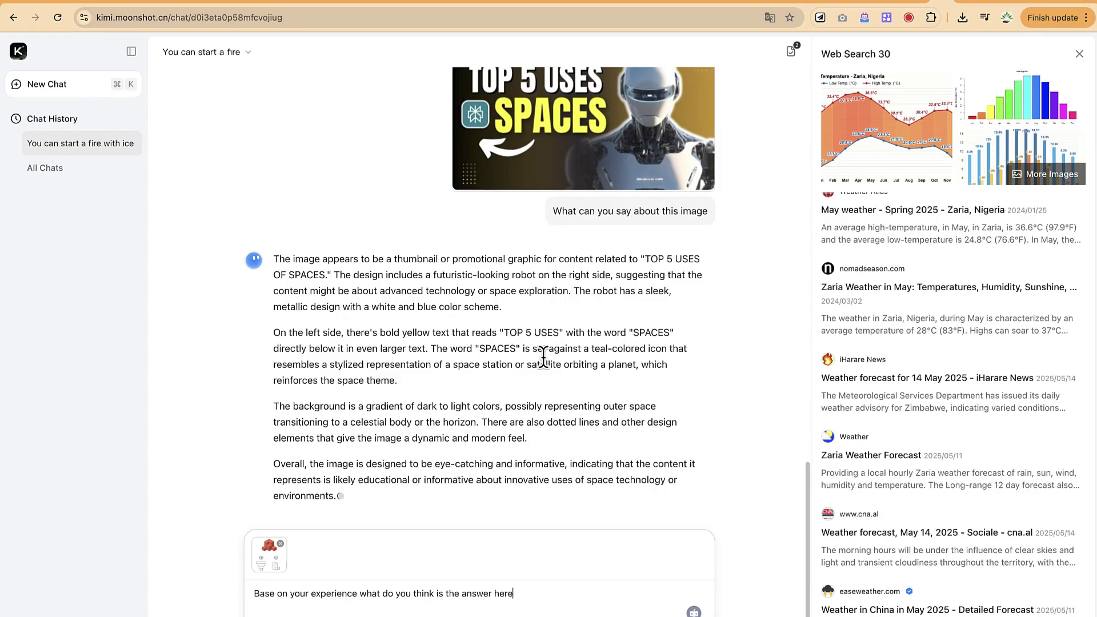
key("Return")
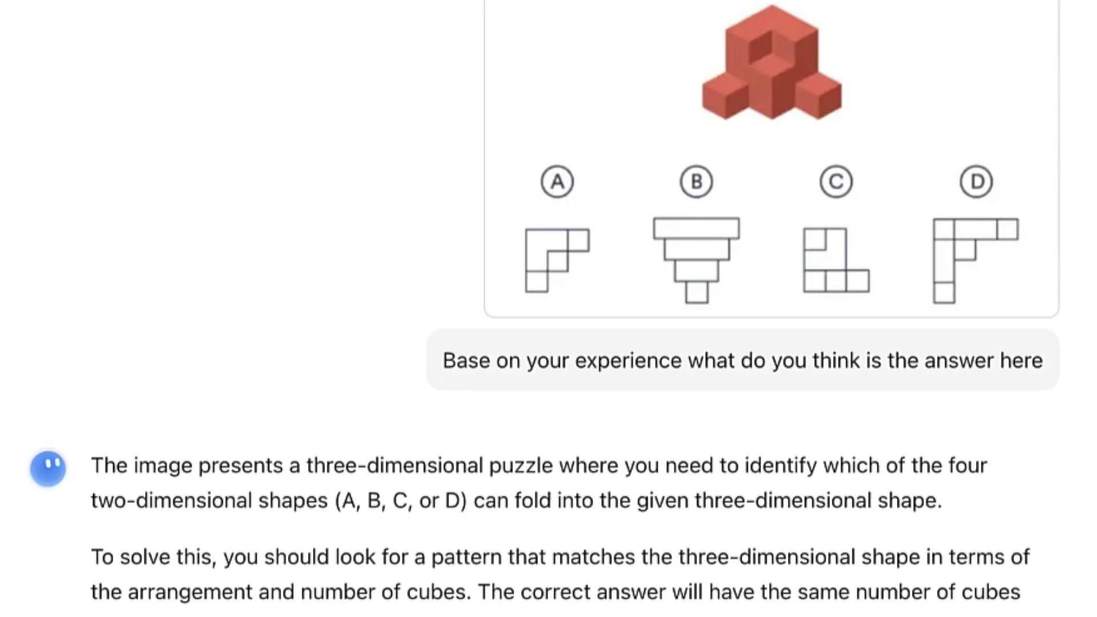
Scroll through Kimi's puzzle reply to read its conclusion that option B is correct
scroll(503, 557, "down", 4)
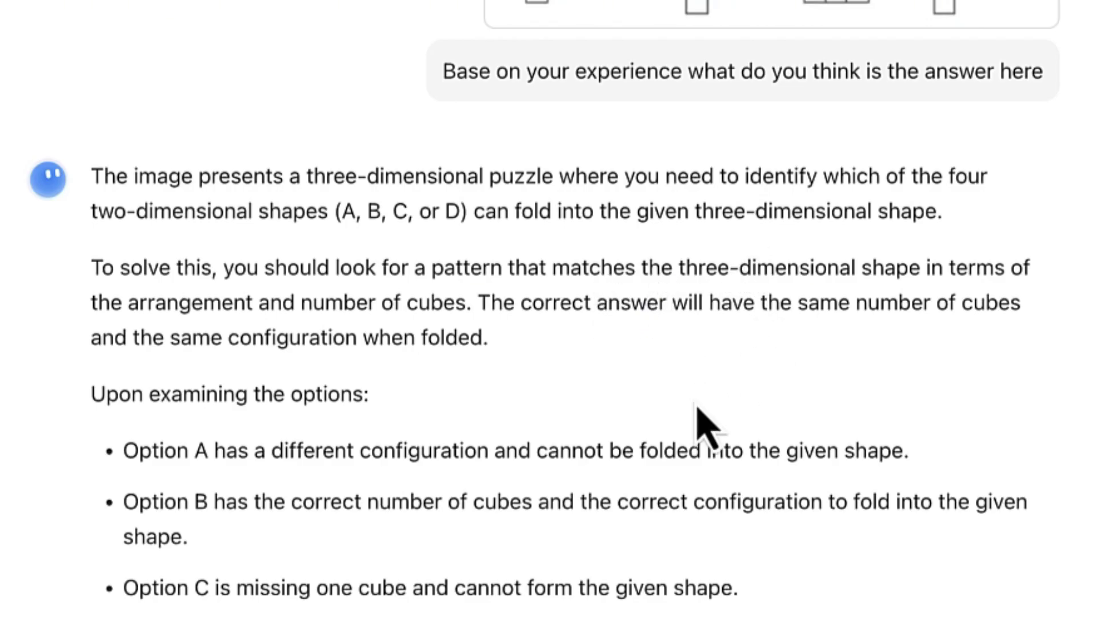
scroll(701, 270, "down", 8)
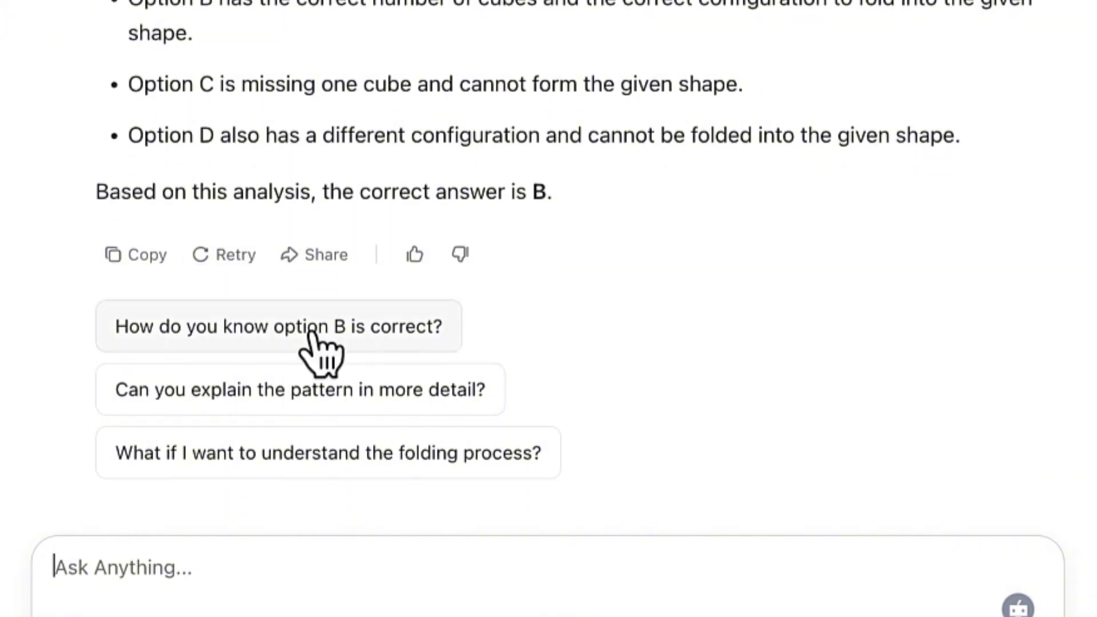
scroll(338, 294, "up", 3)
scroll(337, 294, "down", 4)
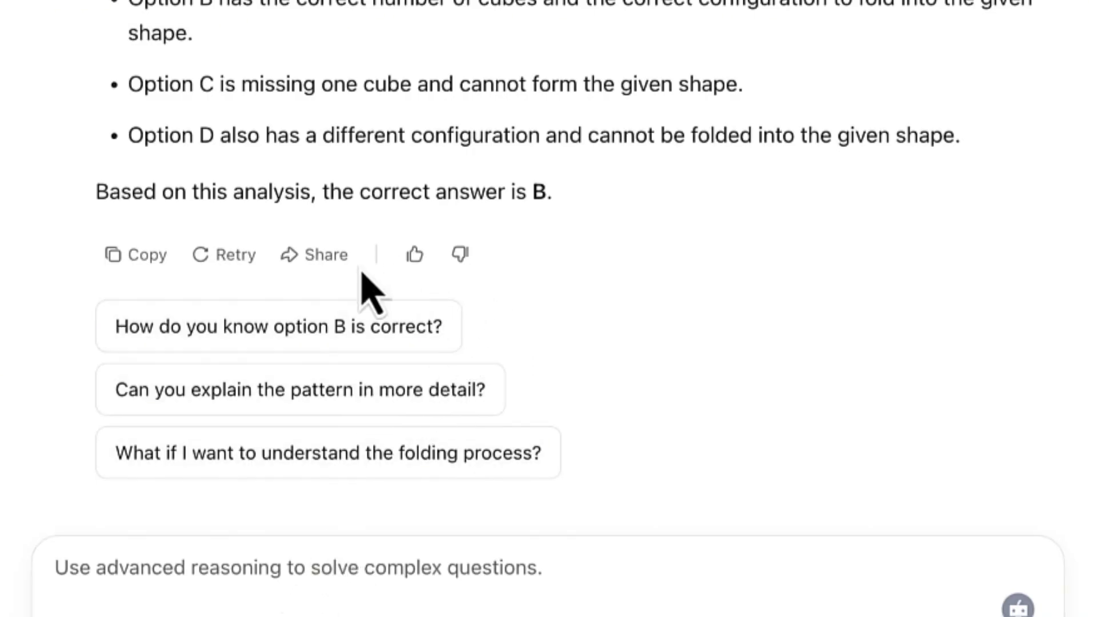
Regenerate the puzzle answer with advanced reasoning and follow its 'Searching and reasoning' output
left_click(230, 259)
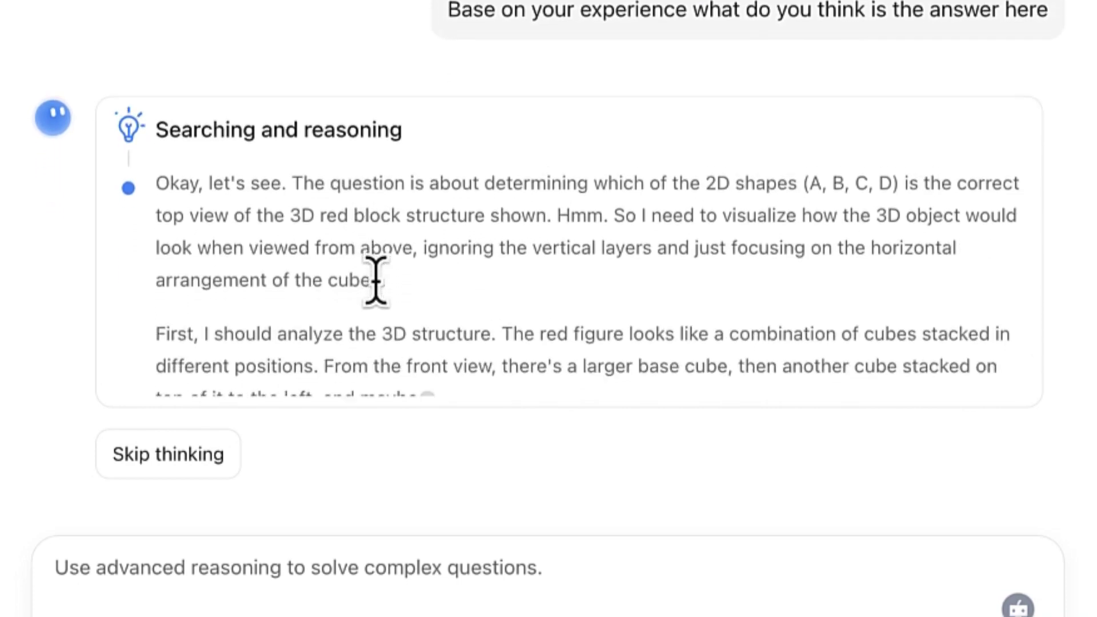
scroll(375, 284, "up", 5)
scroll(730, 495, "down", 3)
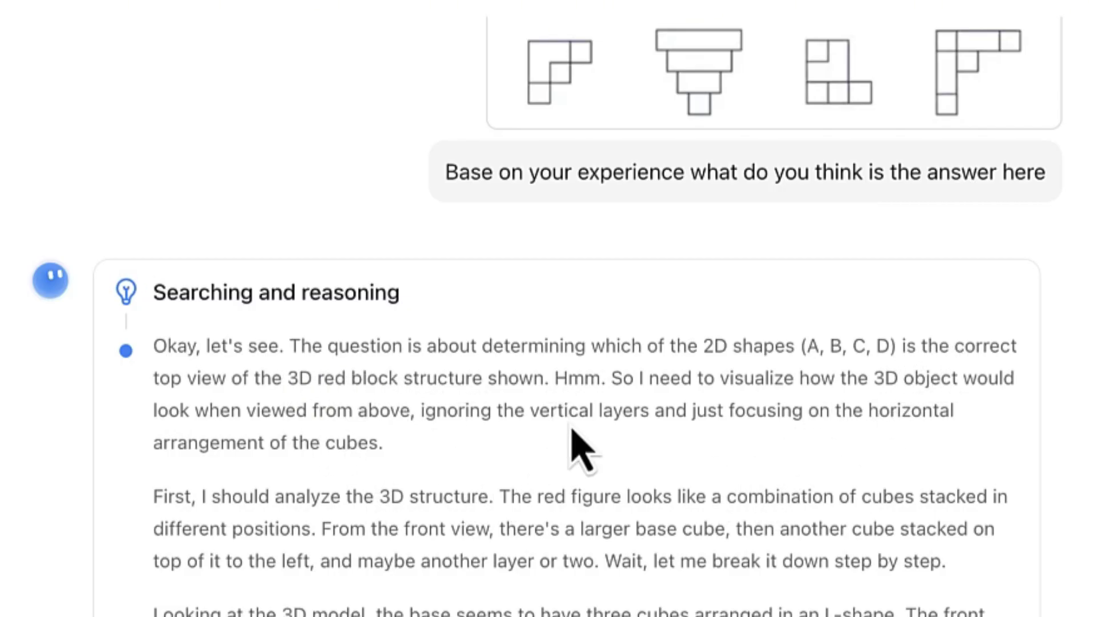
scroll(580, 445, "down", 15)
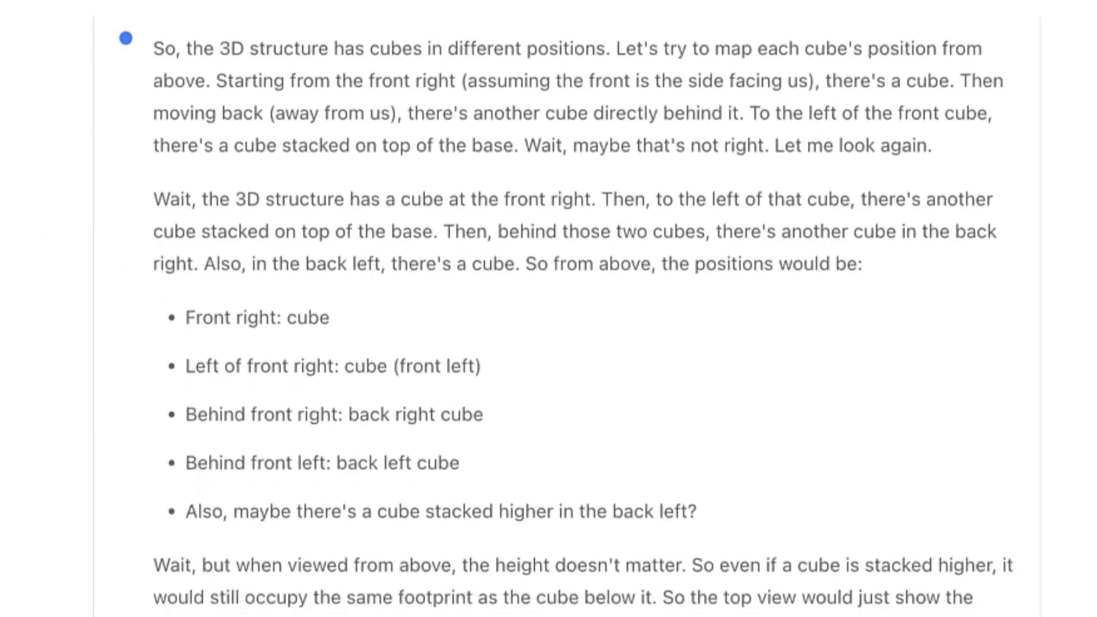
scroll(580, 320, "down", 13)
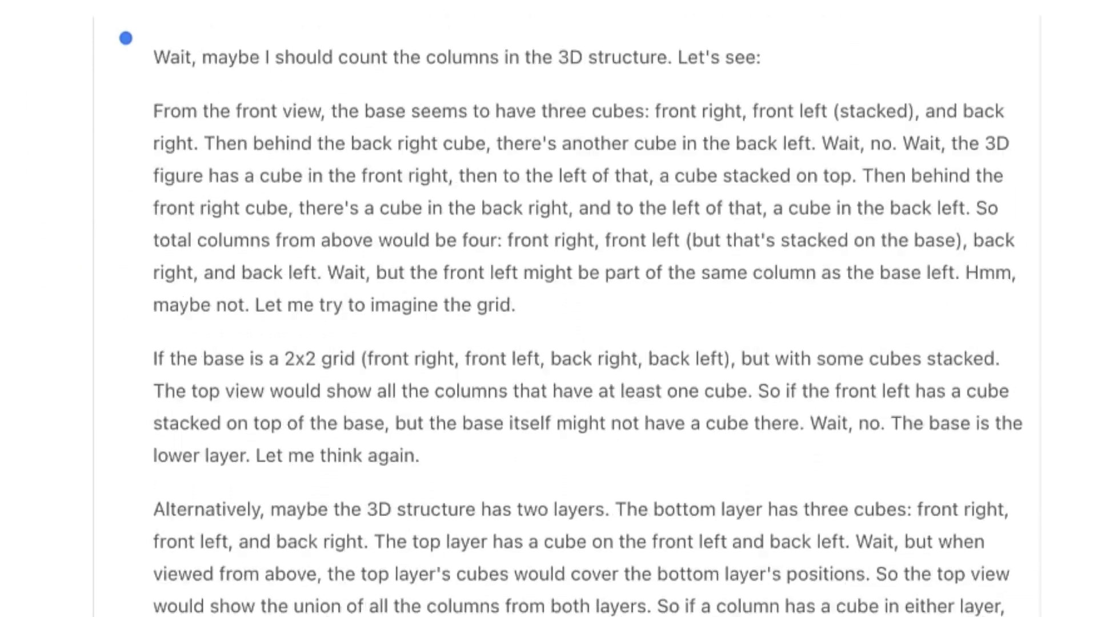
scroll(580, 321, "down", 9)
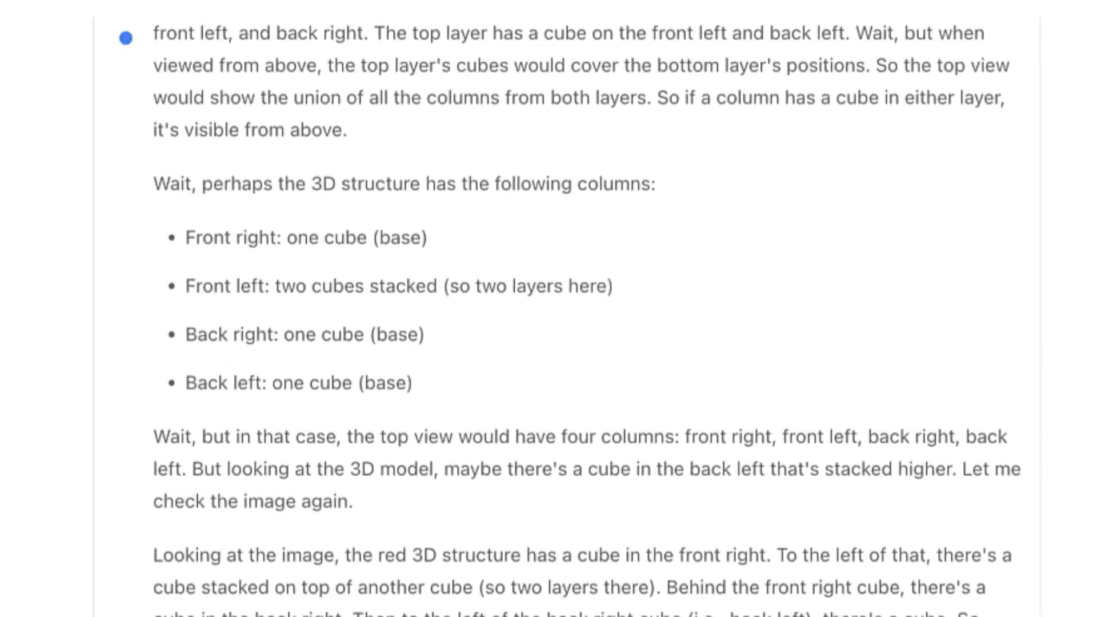
scroll(580, 320, "down", 9)
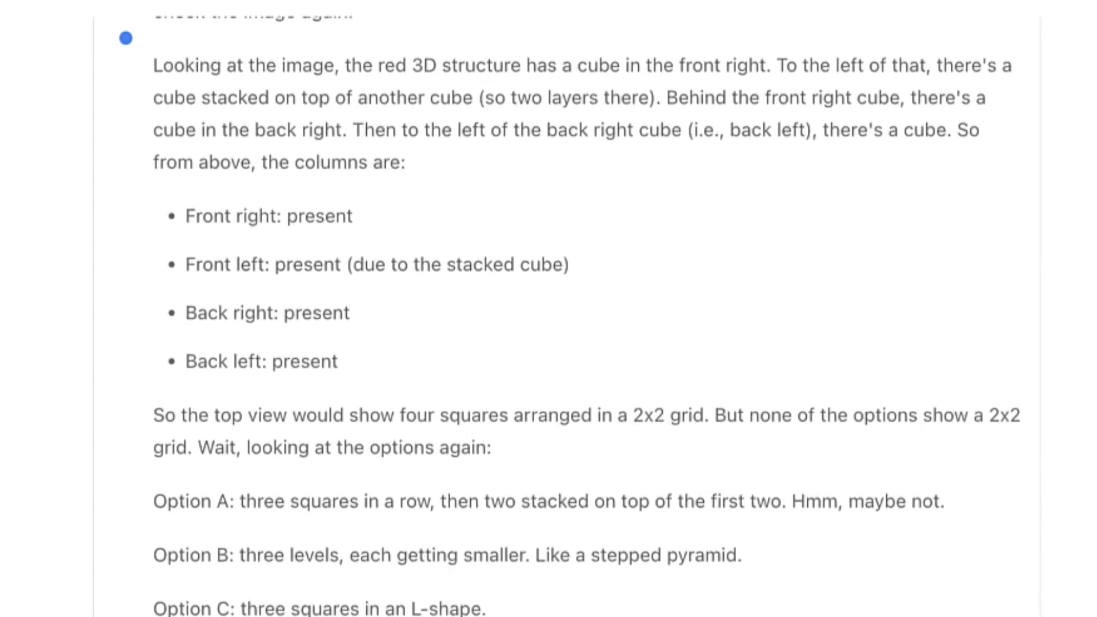
scroll(580, 320, "down", 5)
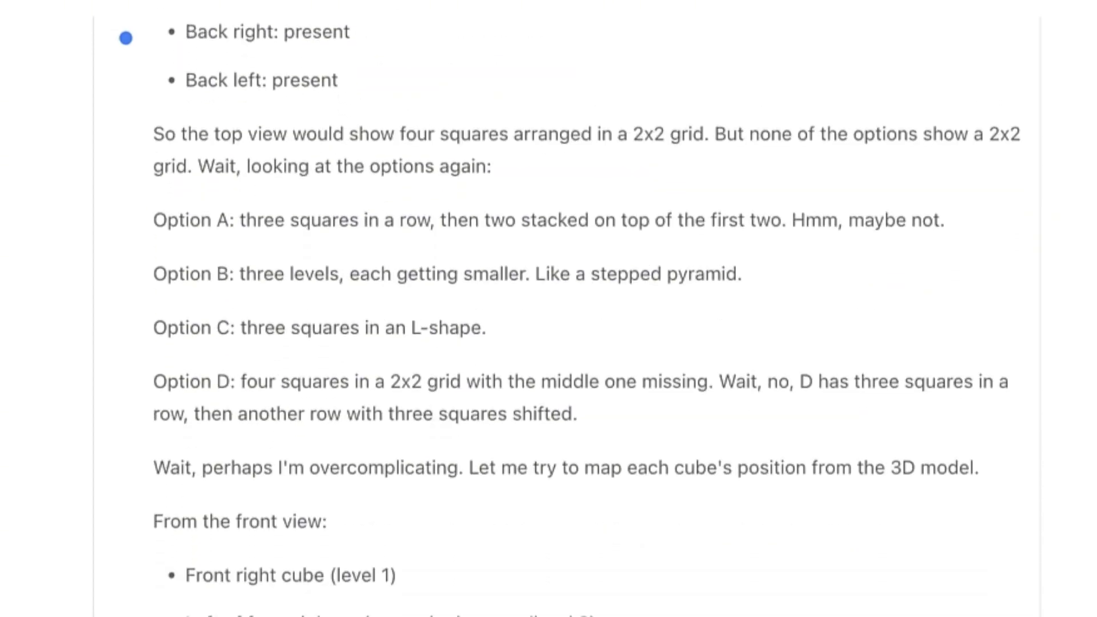
scroll(581, 320, "down", 3)
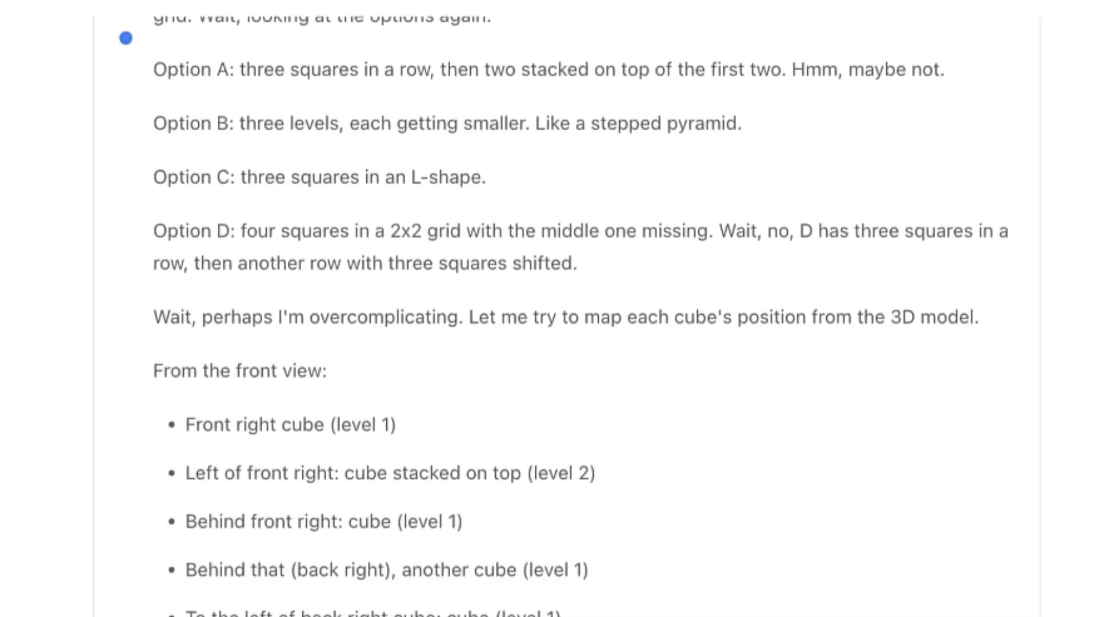
scroll(580, 320, "down", 7)
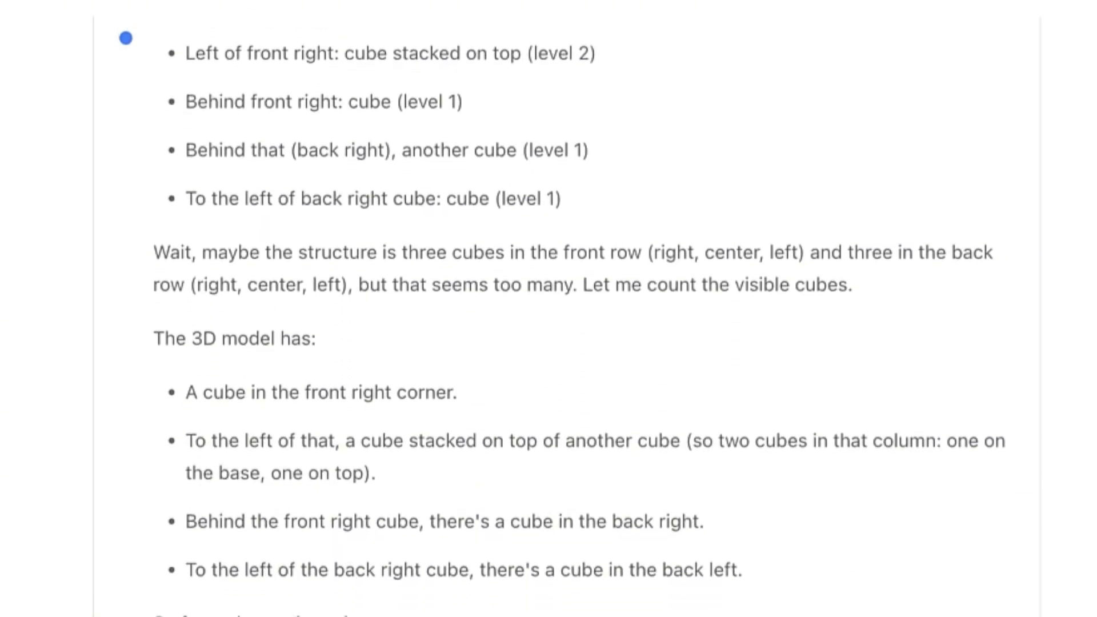
scroll(580, 320, "down", 9)
scroll(411, 188, "down", 8)
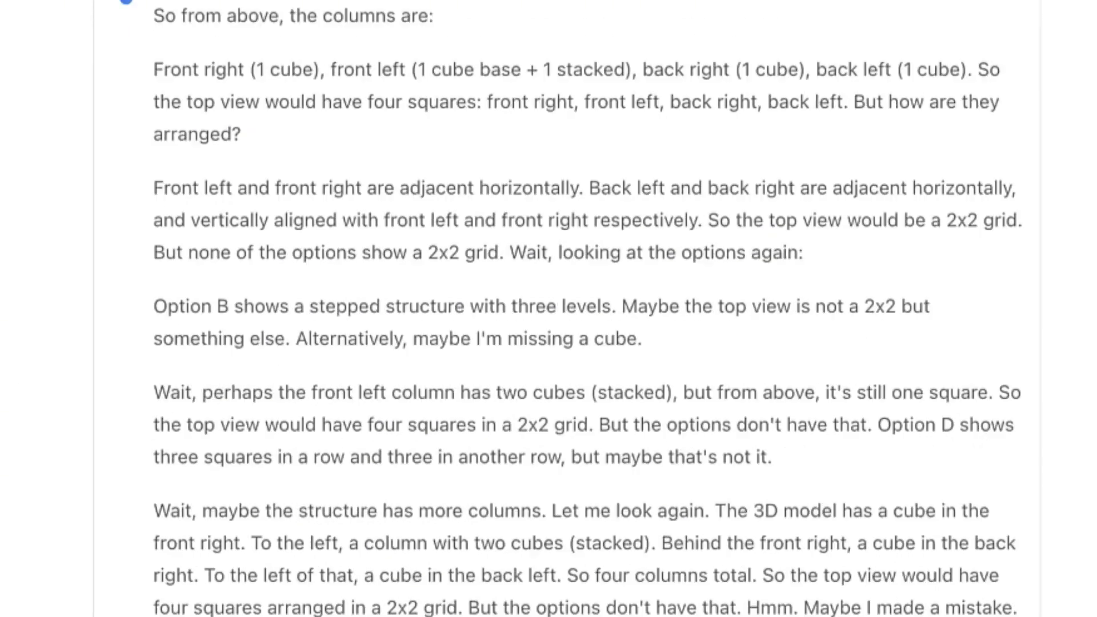
Let the cut-off reasoning reply continue to its final answer, option D
scroll(425, 350, "up", 2)
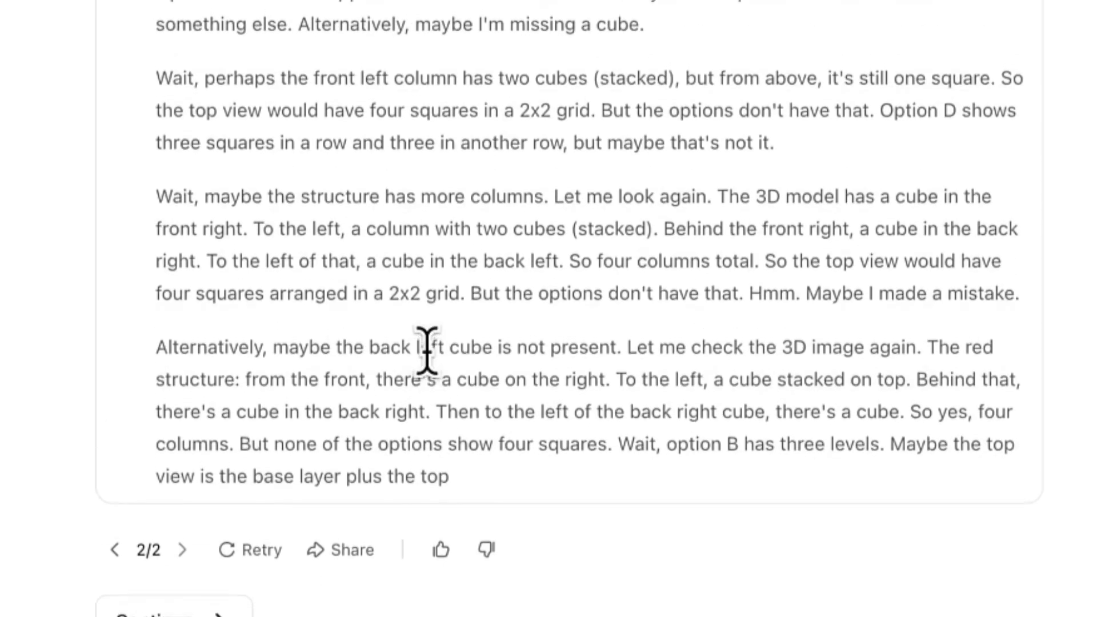
scroll(426, 349, "down", 2)
scroll(426, 349, "up", 3)
scroll(427, 350, "down", 2)
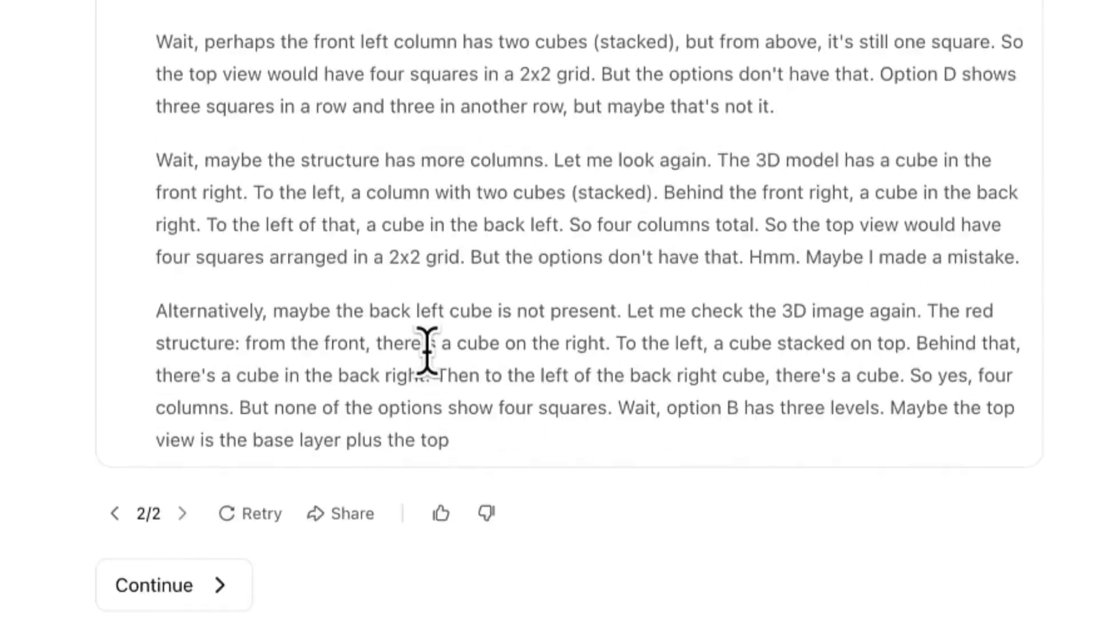
left_click(155, 585)
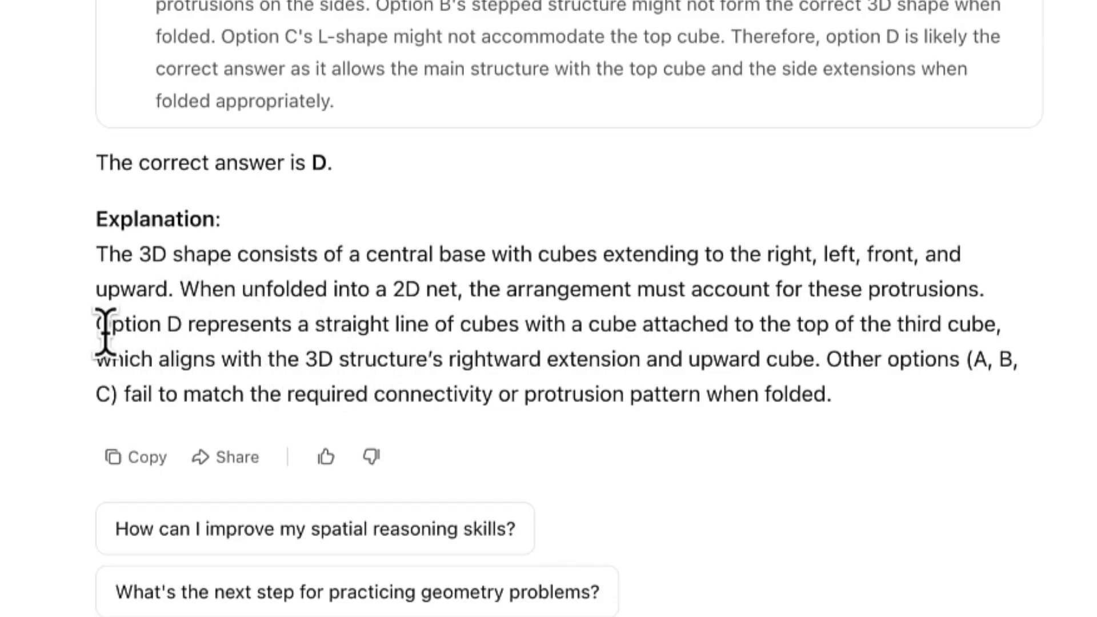
left_click_drag(97, 324, 944, 347)
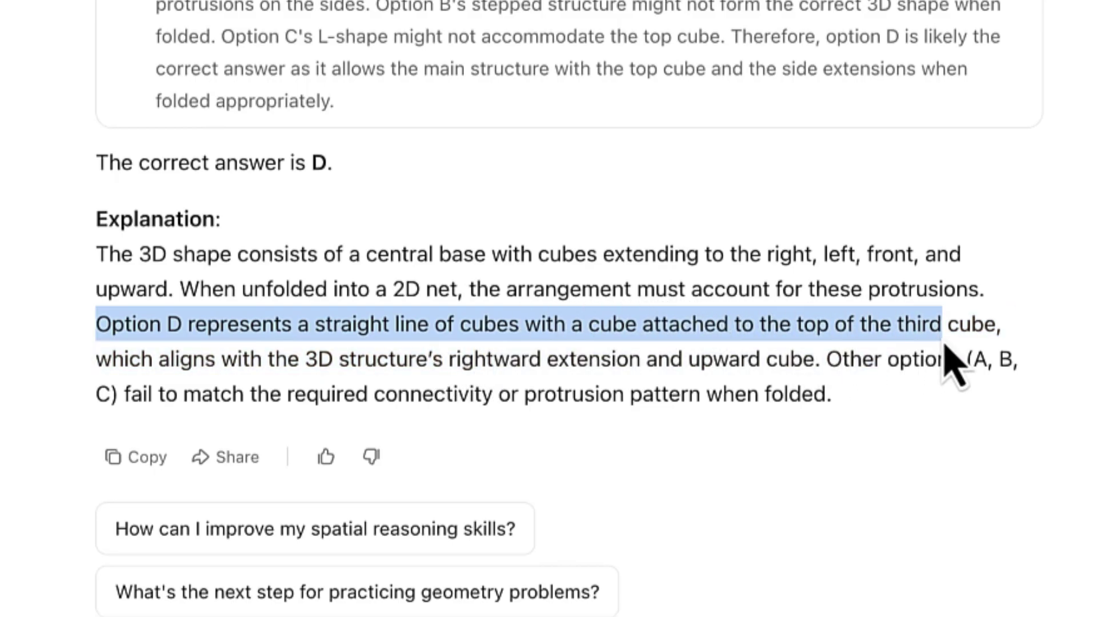
scroll(945, 359, "up", 10)
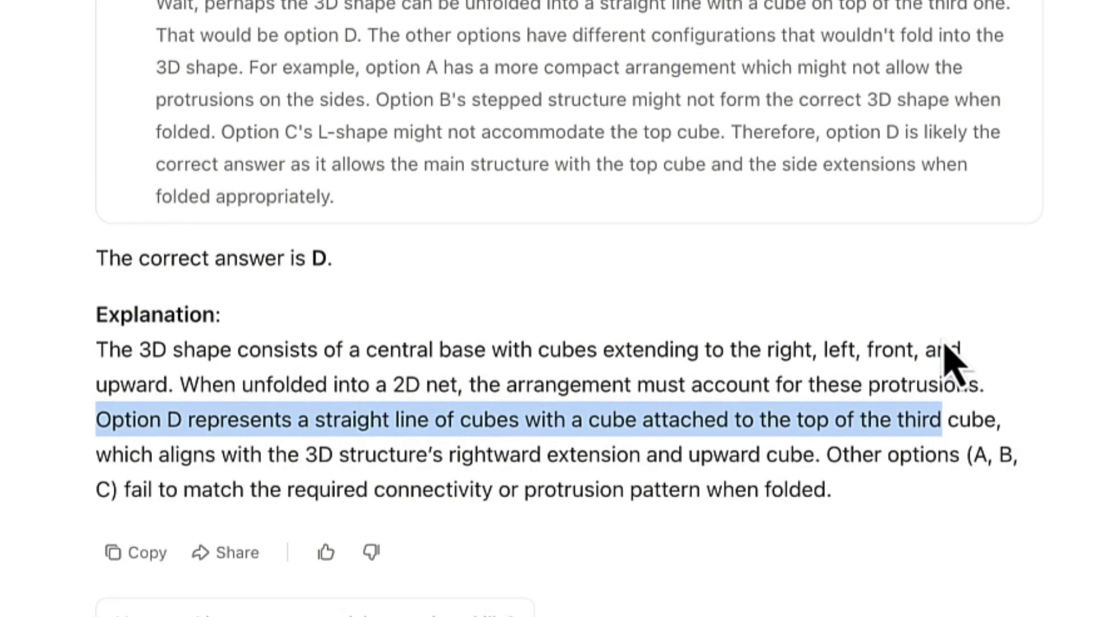
scroll(948, 360, "up", 10)
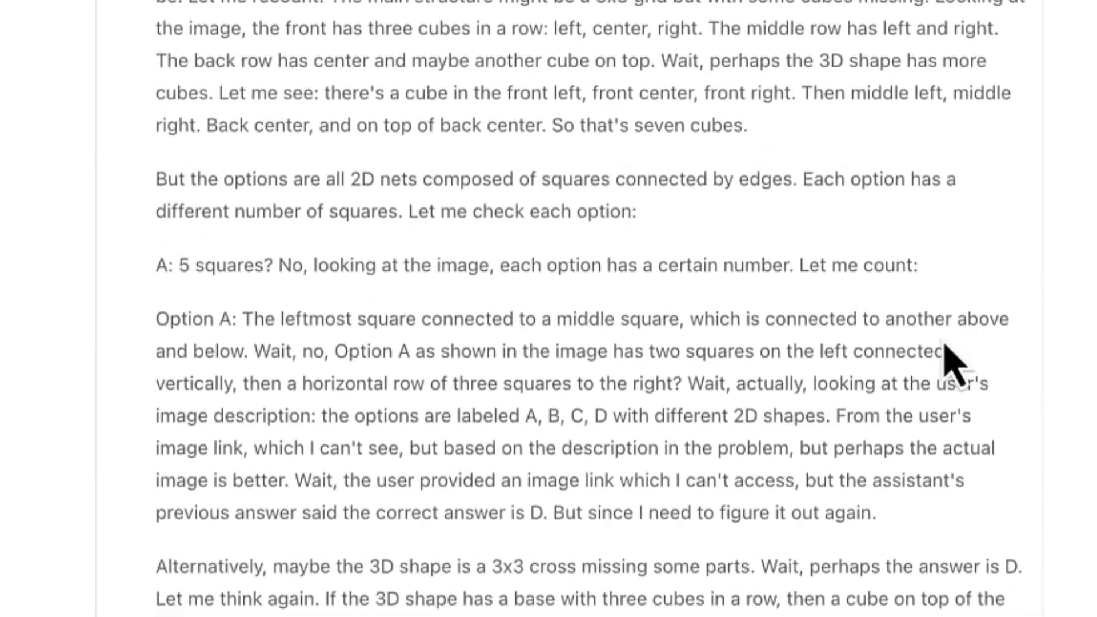
scroll(949, 360, "up", 10)
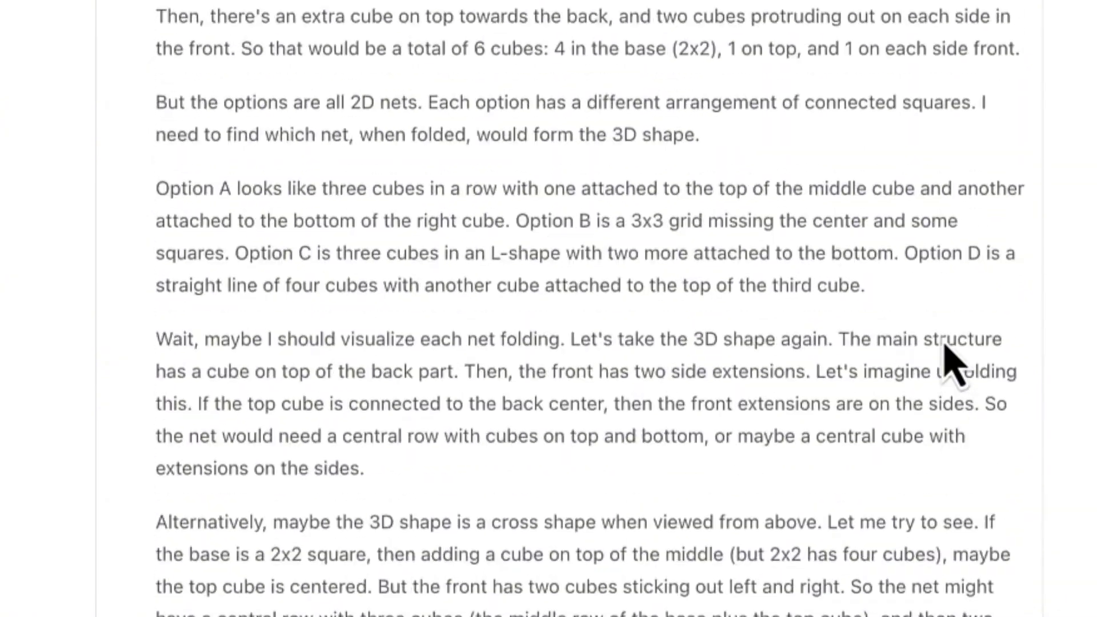
scroll(943, 343, "down", 15)
scroll(944, 362, "down", 15)
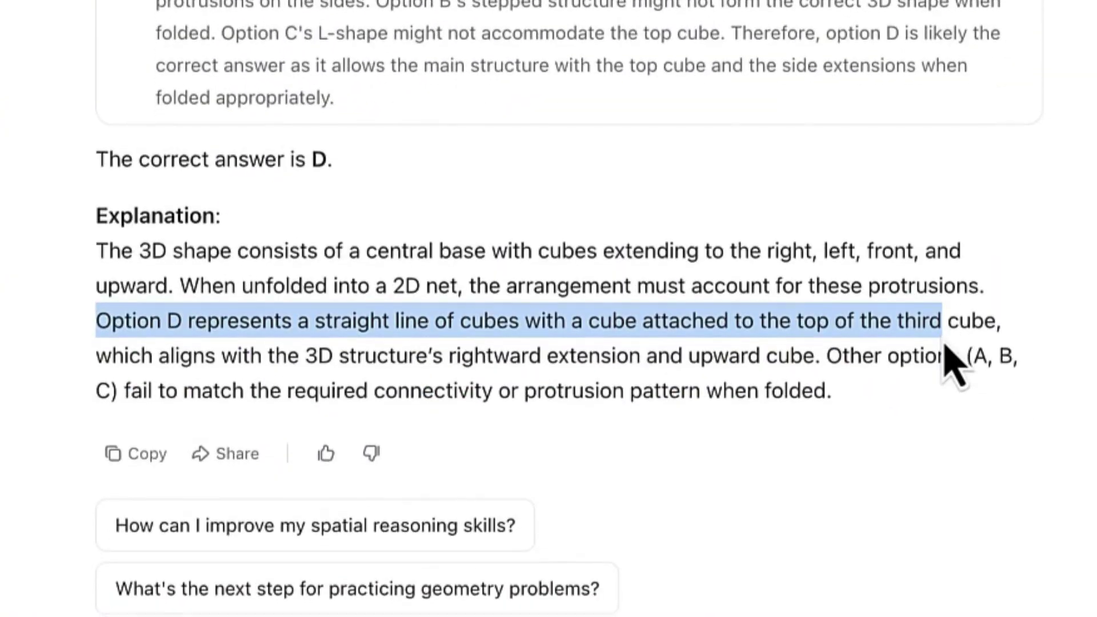
left_click(722, 369)
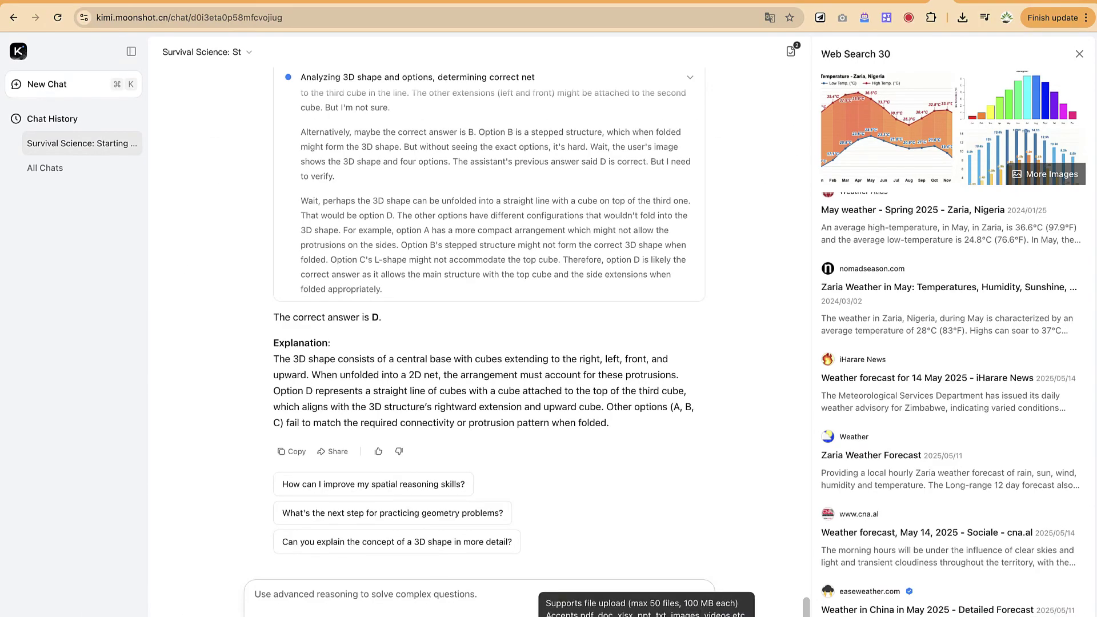
Attach 10.2495_SAFE-V6-N3-485-497.pdf from the notebook LM folder to the message
left_click(646, 615)
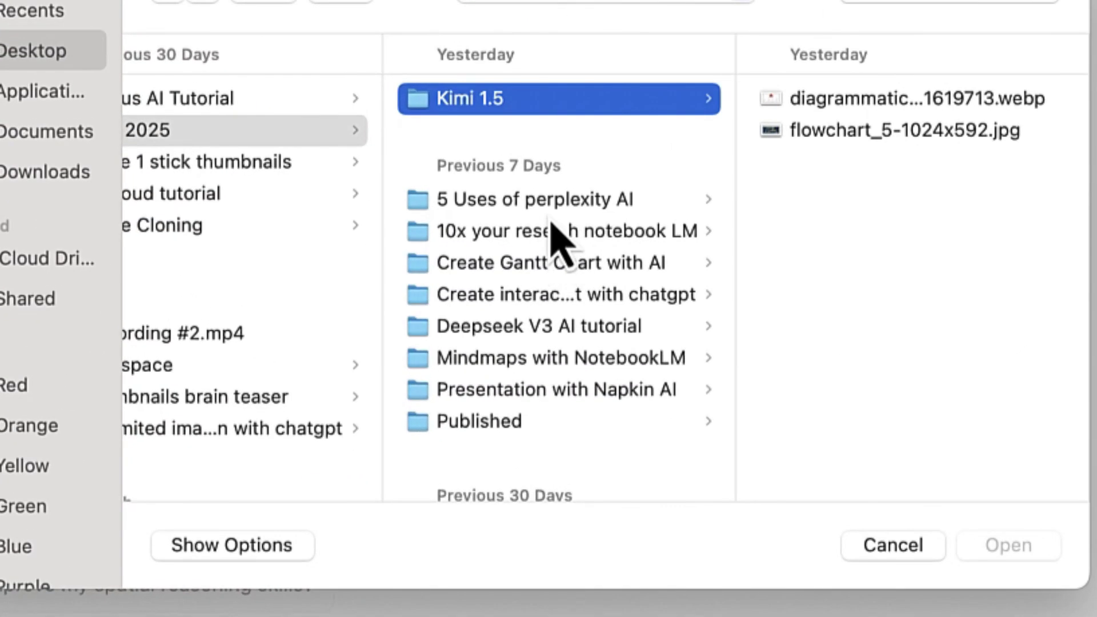
left_click(548, 213)
left_click(553, 231)
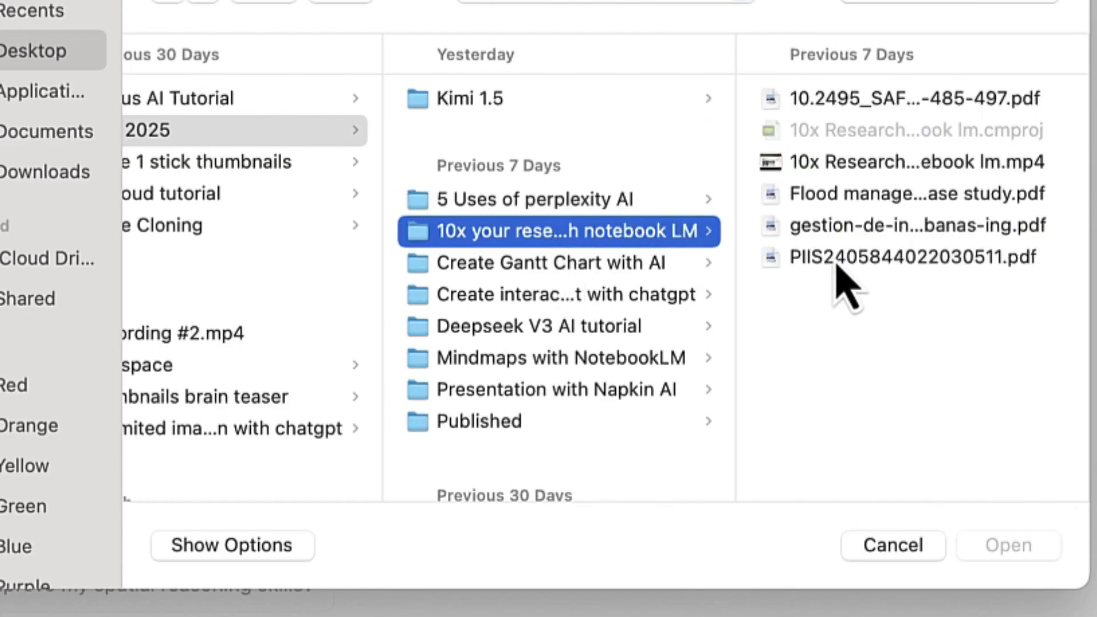
left_click(852, 103)
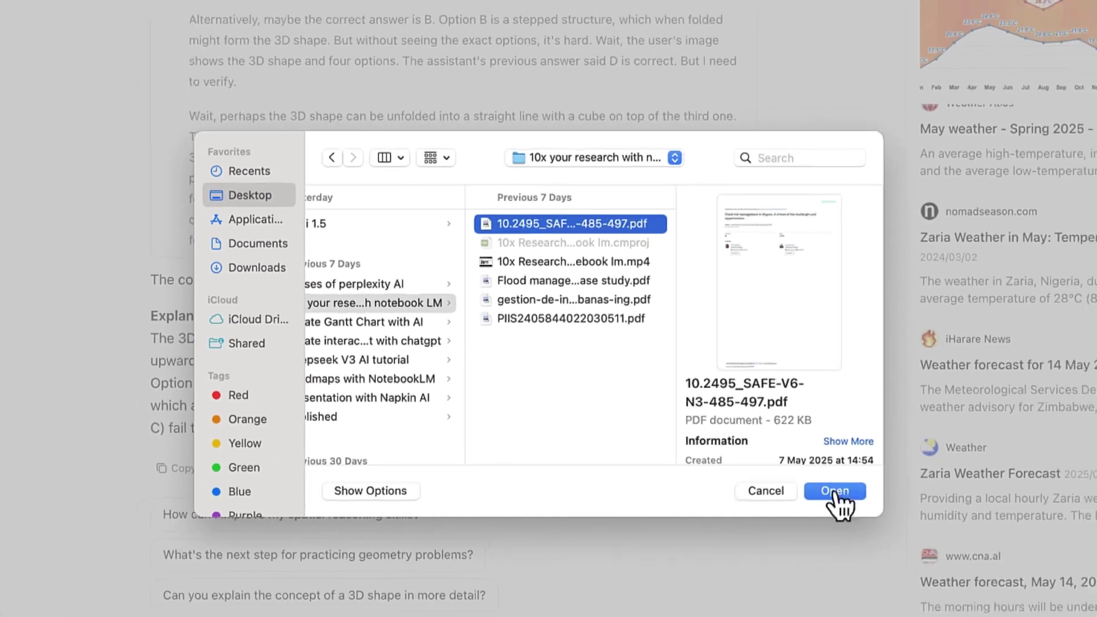
left_click(962, 531)
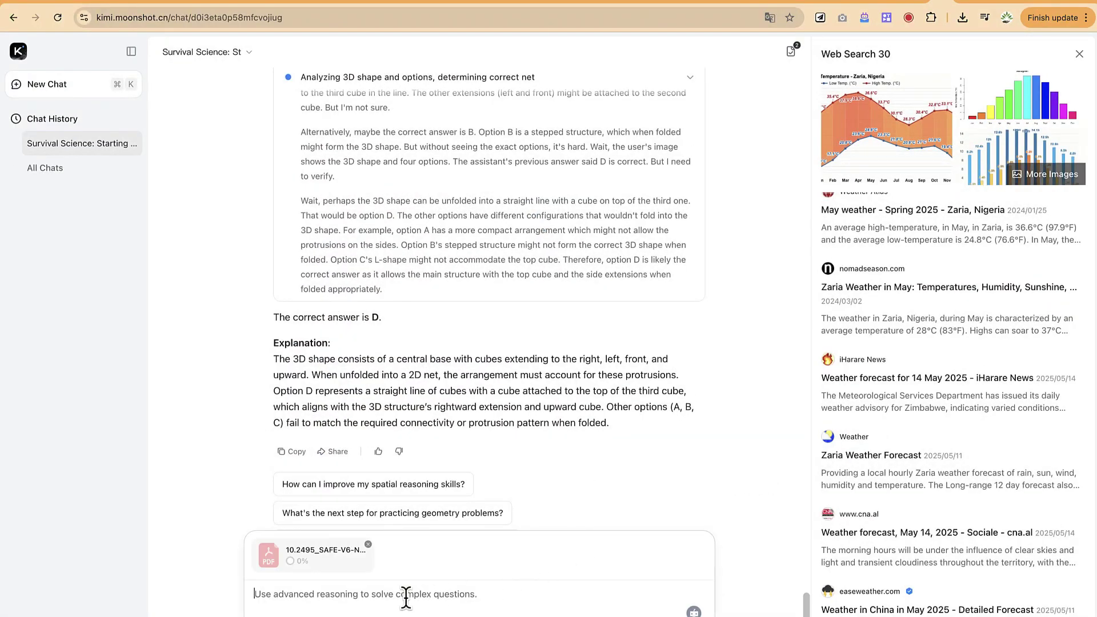
Type a request to summarize the article and mention its main points, fixing 'mentiion'
type("Can yoi")
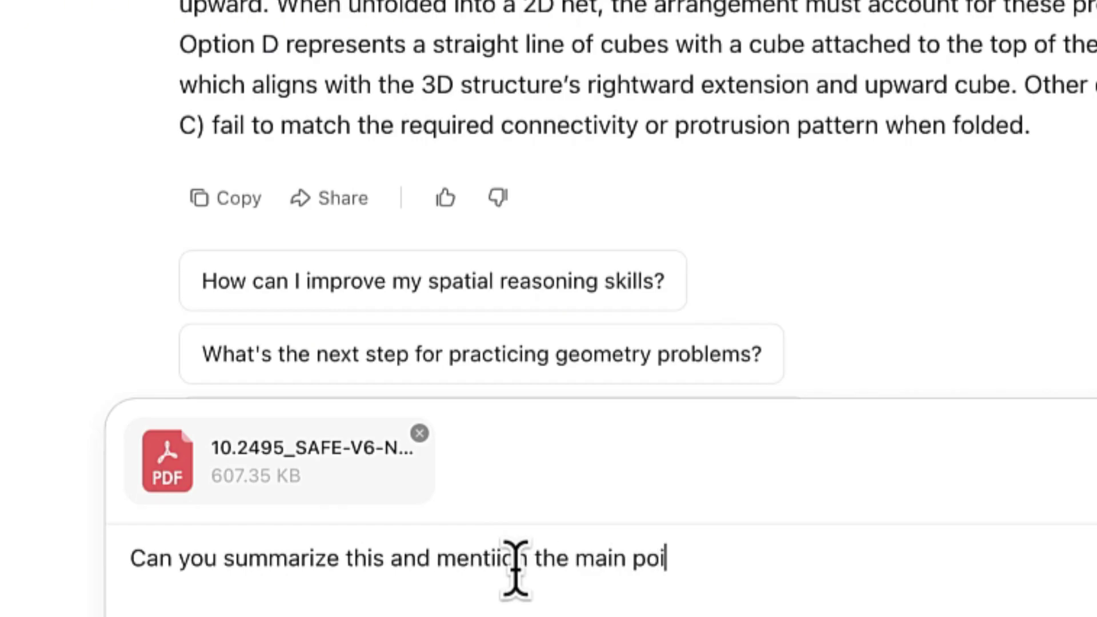
type("?")
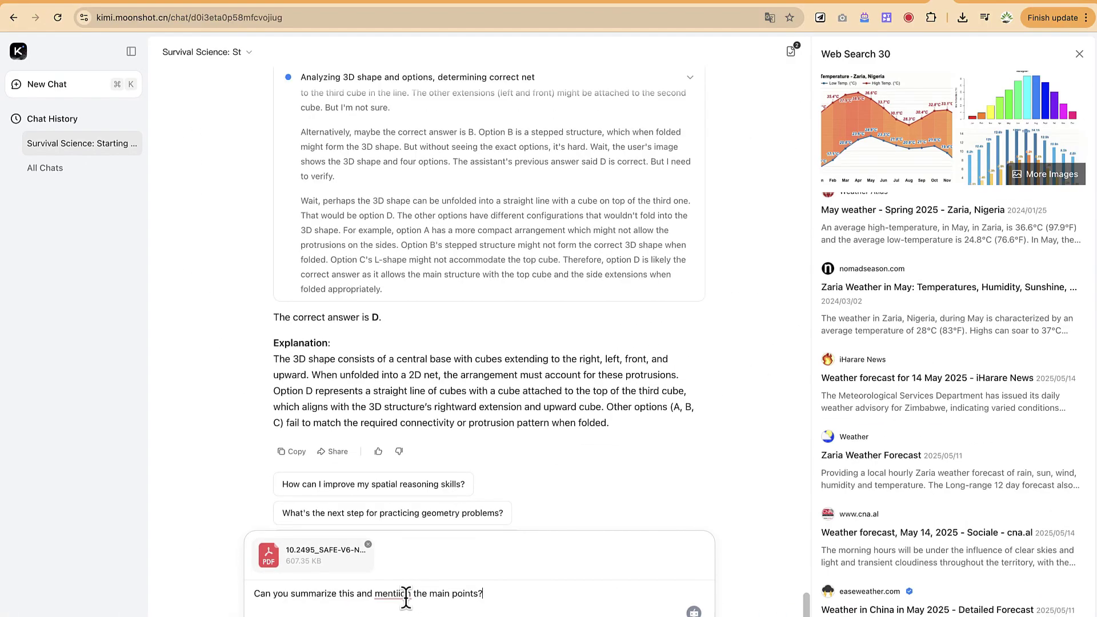
left_click(394, 595)
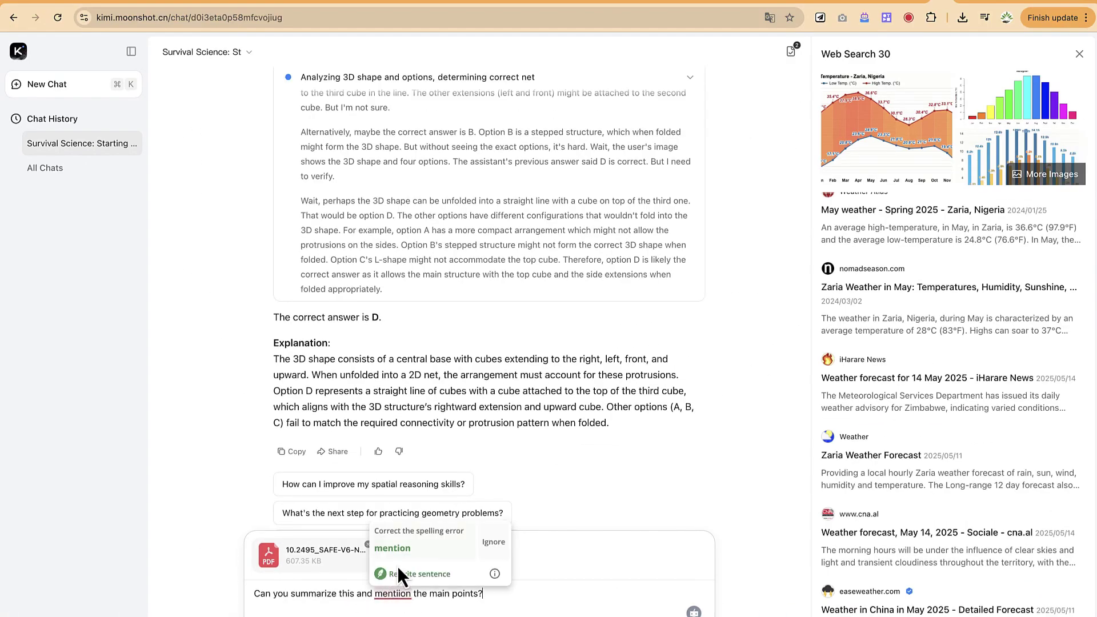
left_click(394, 549)
Send the PDF question, skip thinking, and read the seven-point Nigeria flood risk summary
key("Return")
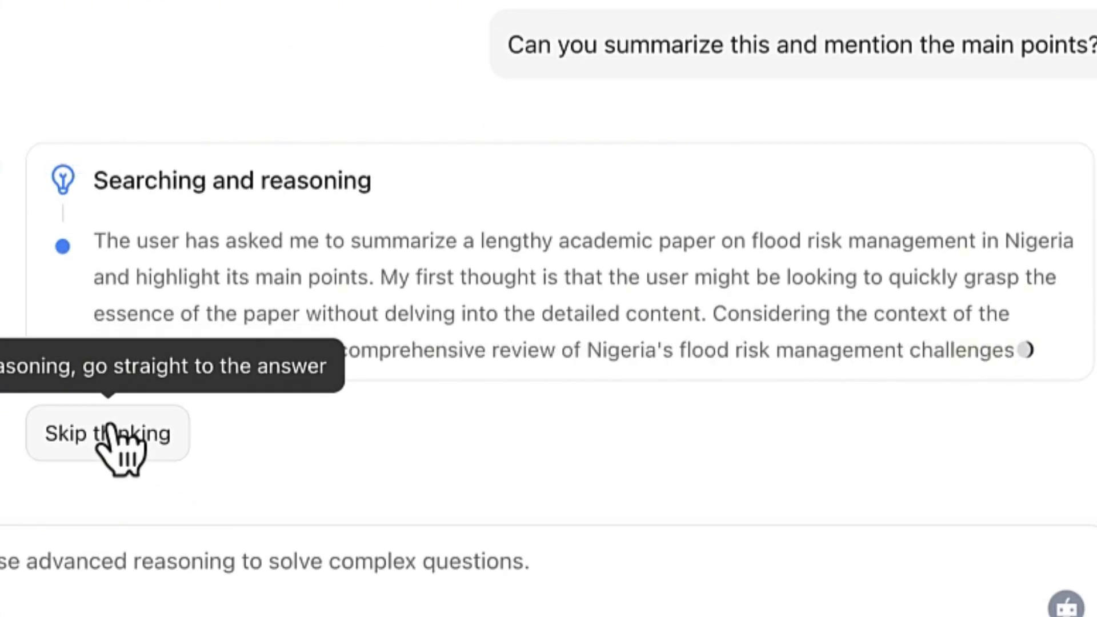
left_click(111, 431)
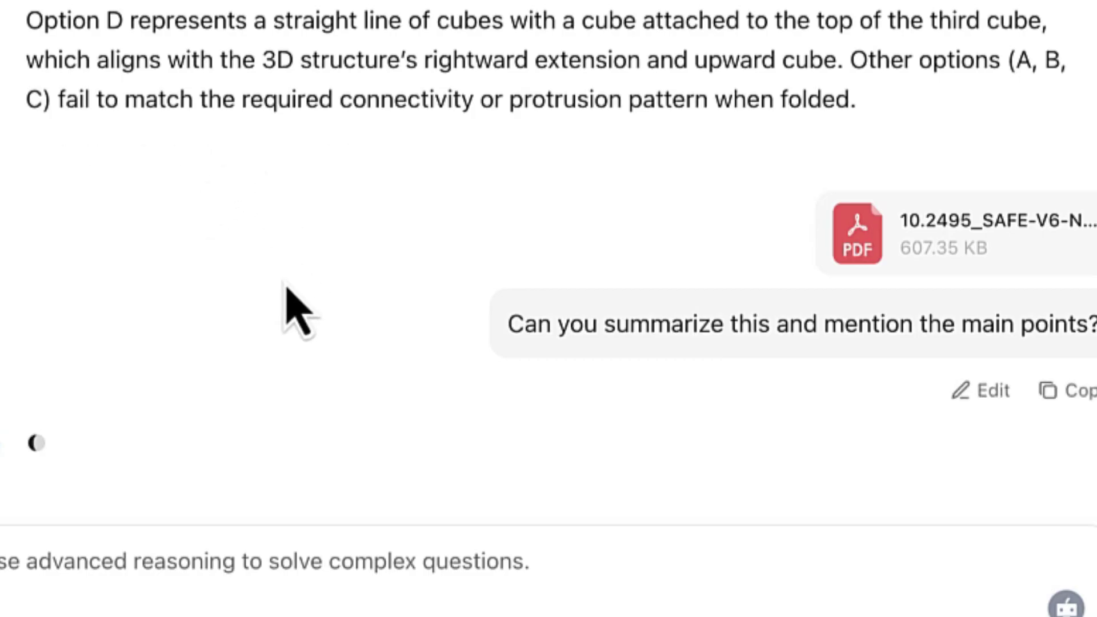
scroll(273, 410, "down", 5)
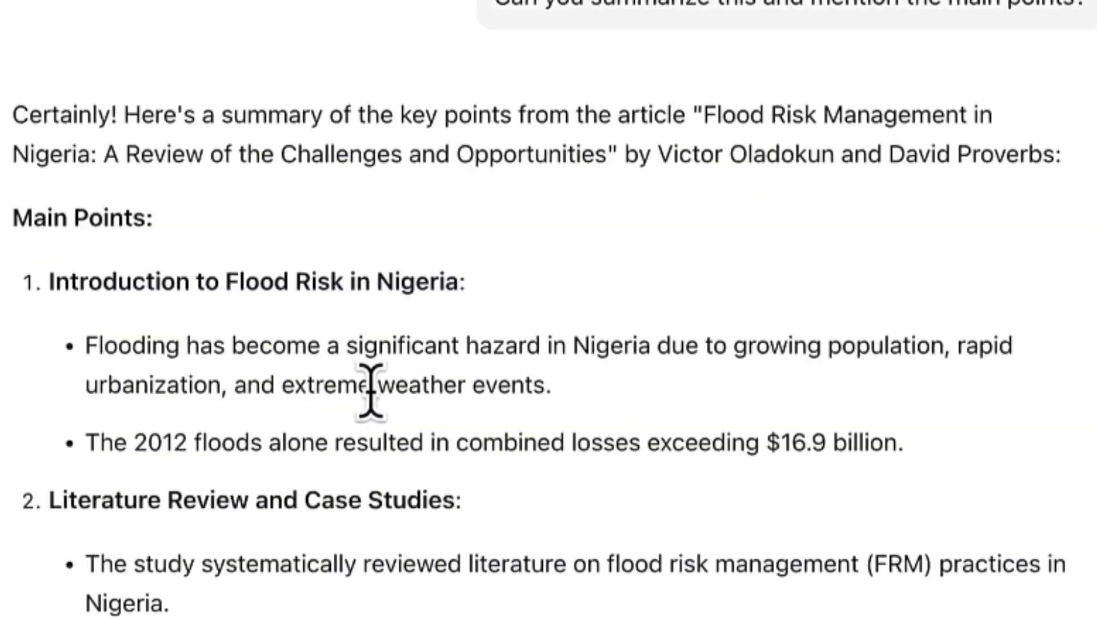
scroll(737, 274, "up", 4)
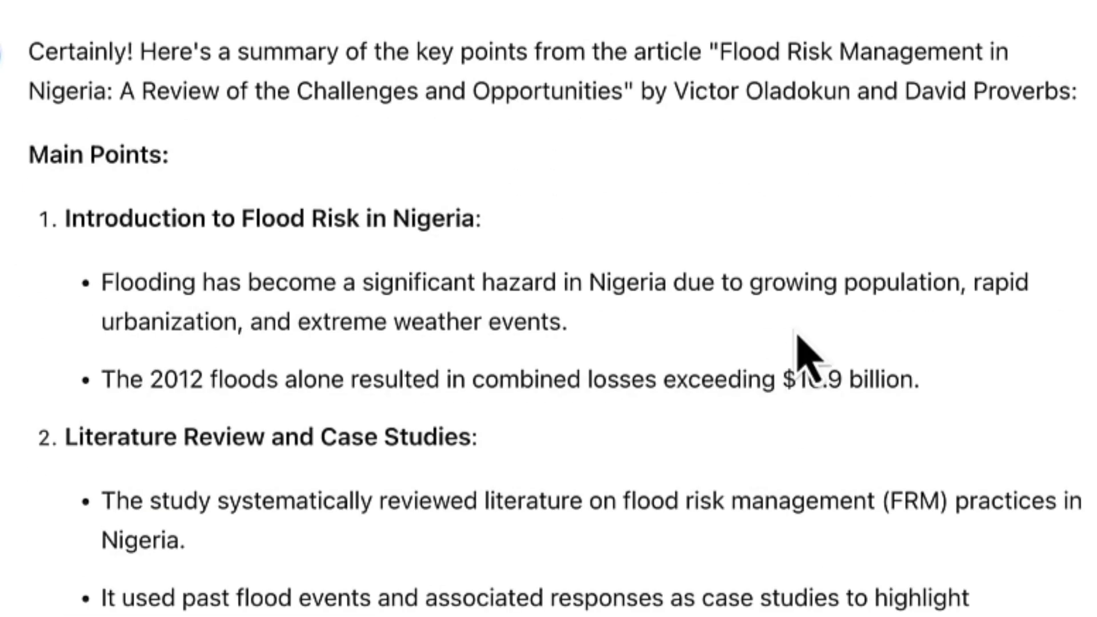
scroll(767, 277, "down", 4)
scroll(608, 342, "down", 4)
scroll(549, 309, "down", 5)
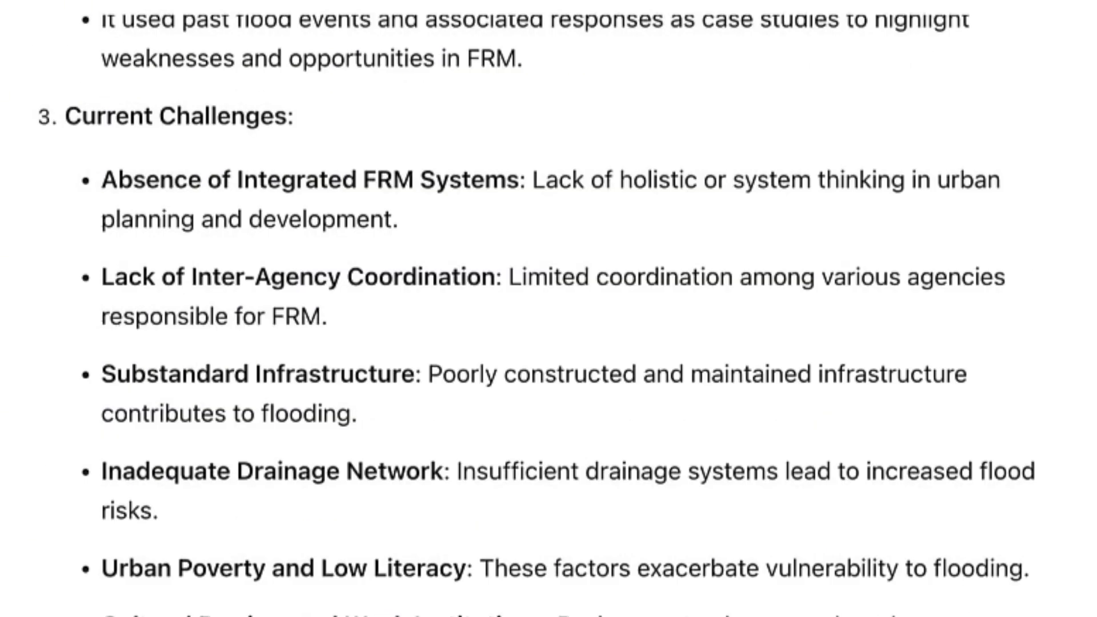
scroll(549, 309, "down", 5)
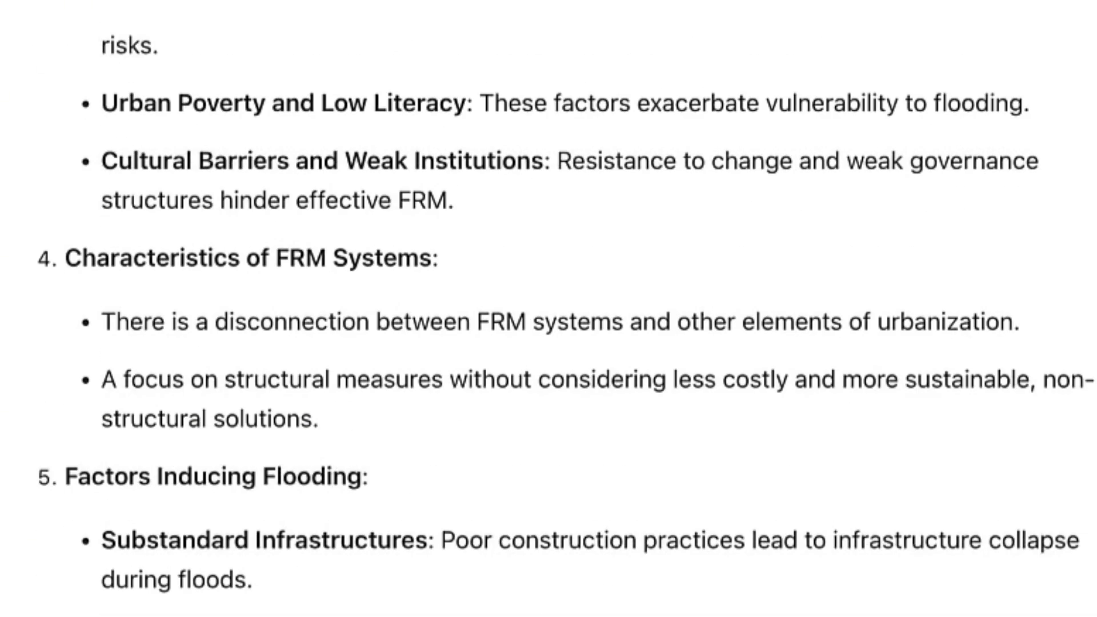
scroll(684, 611, "down", 12)
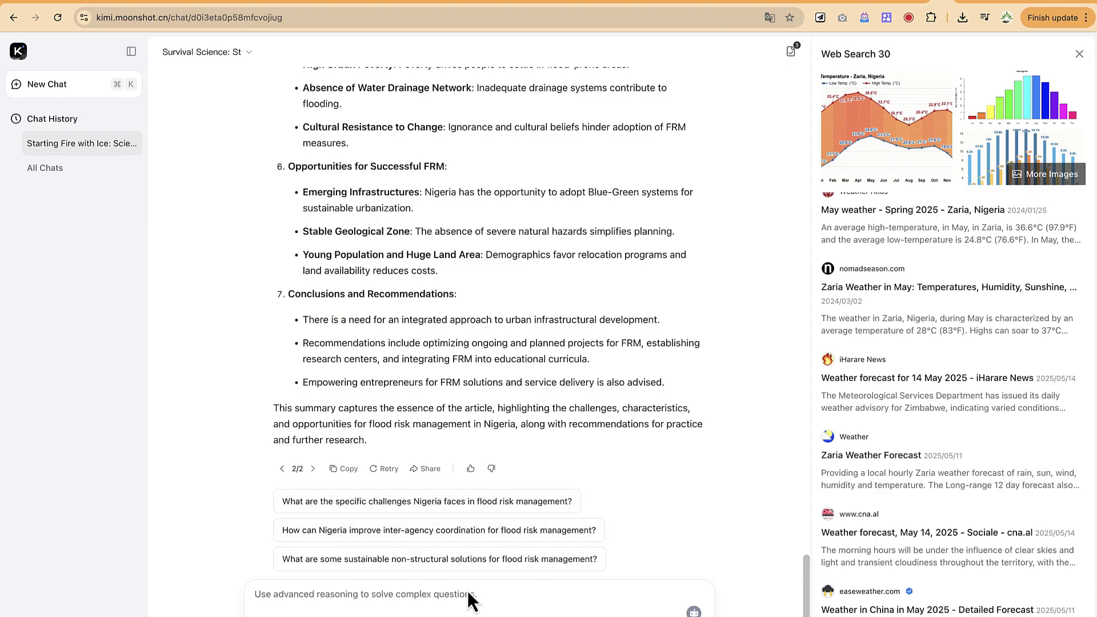
Turn off advanced reasoning so the next message uses Ask Anything with internet access
left_click(269, 614)
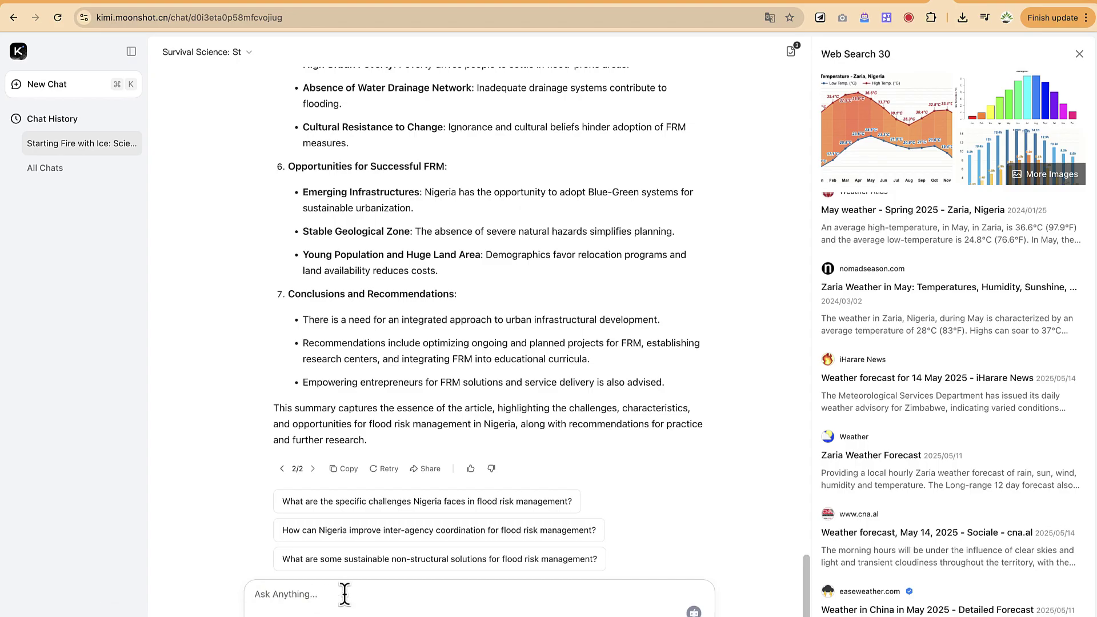
mouse_move(693, 596)
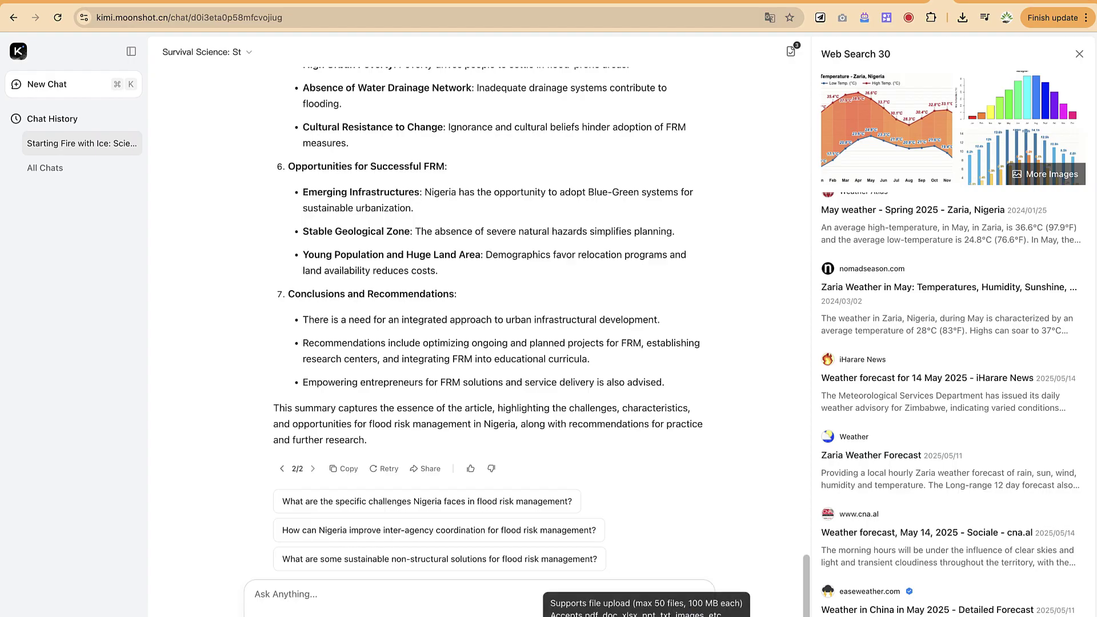
Attach both 10.2495_SAFE-V6-N3-485-497.pdf and the Flood management case study PDF
left_click(694, 611)
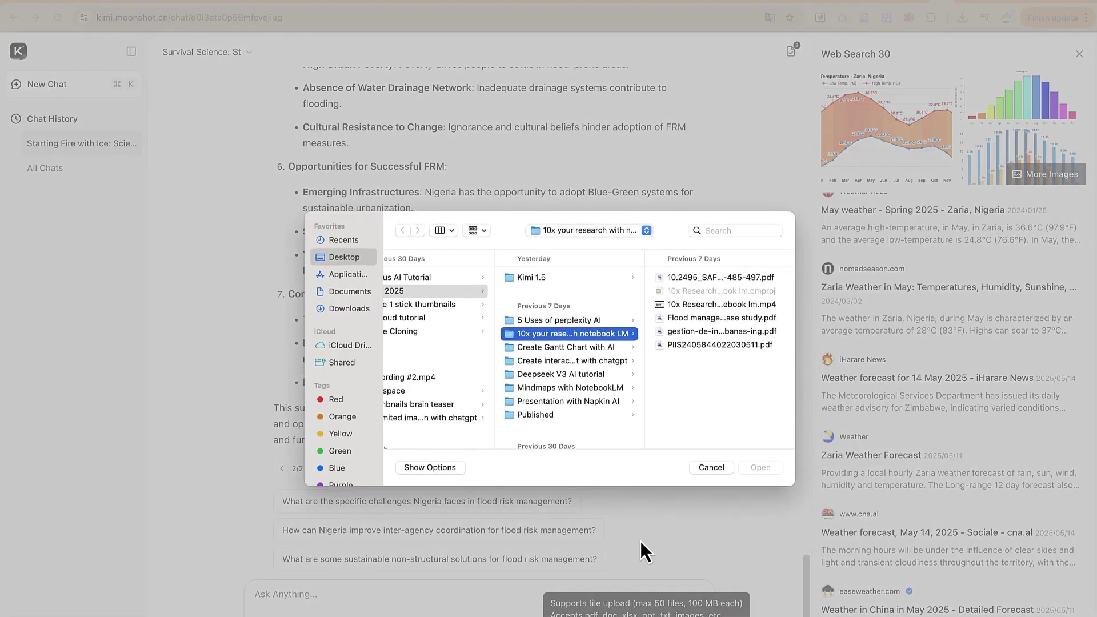
left_click(686, 279)
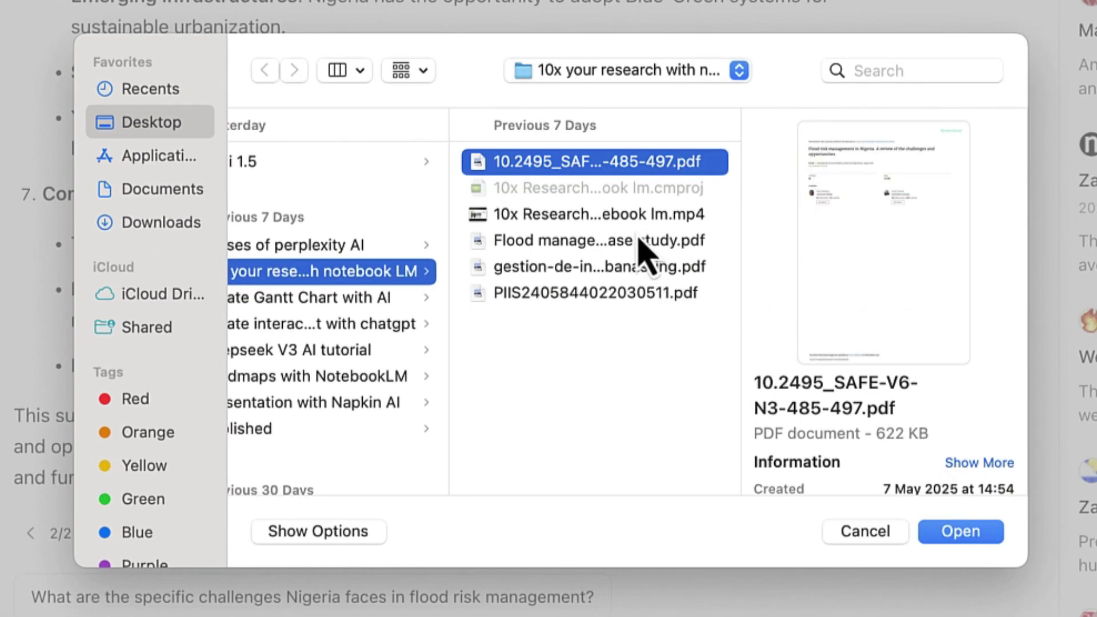
left_click(628, 243, "super")
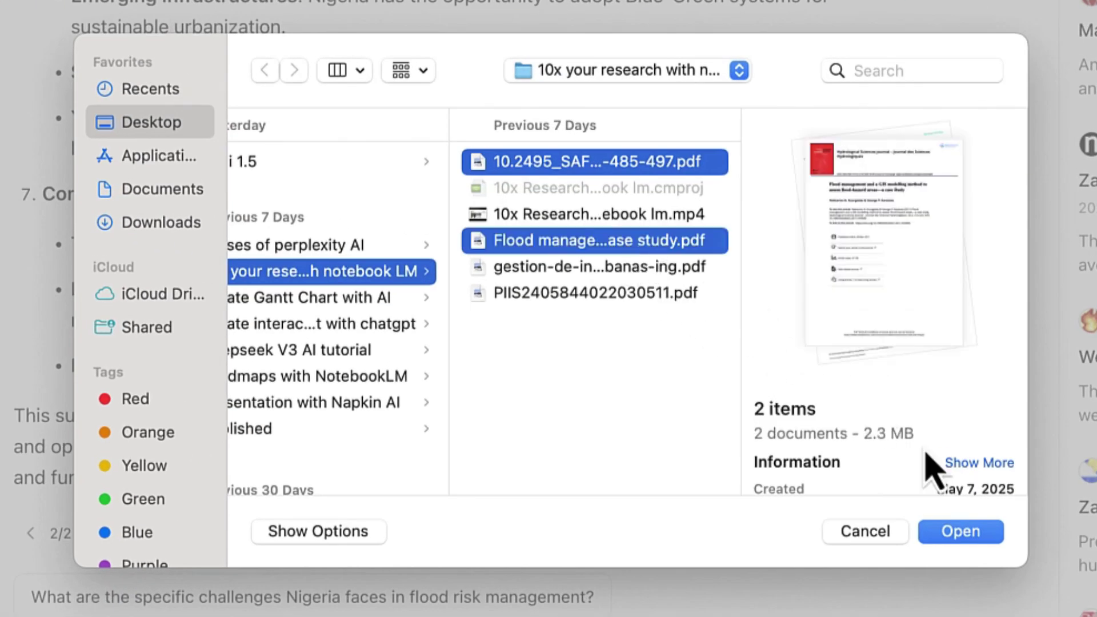
left_click(985, 532)
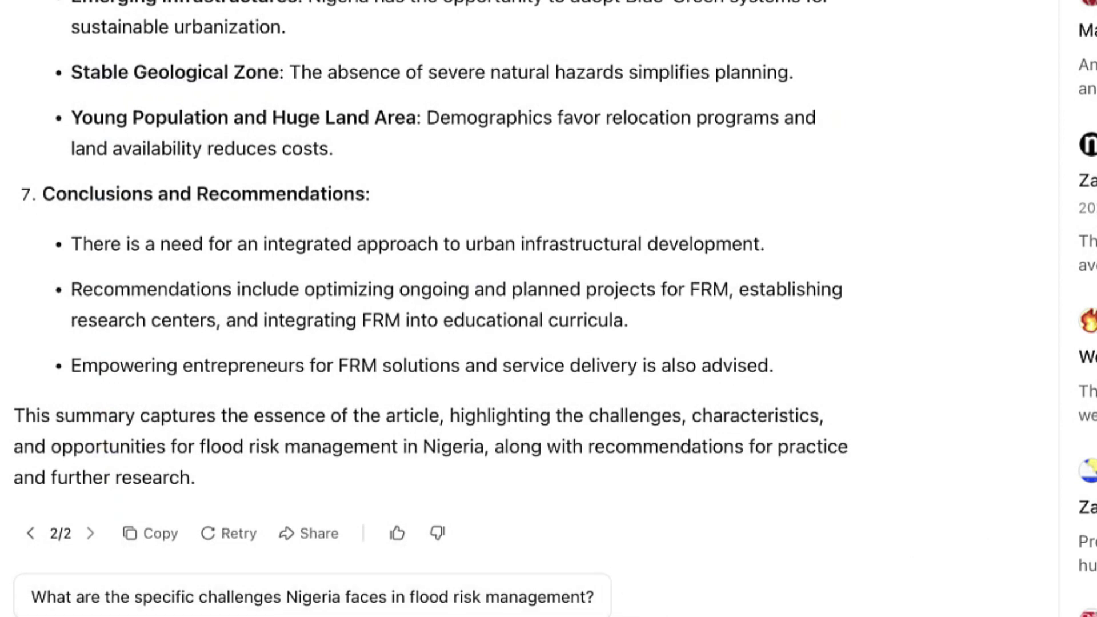
scroll(432, 309, "down", 3)
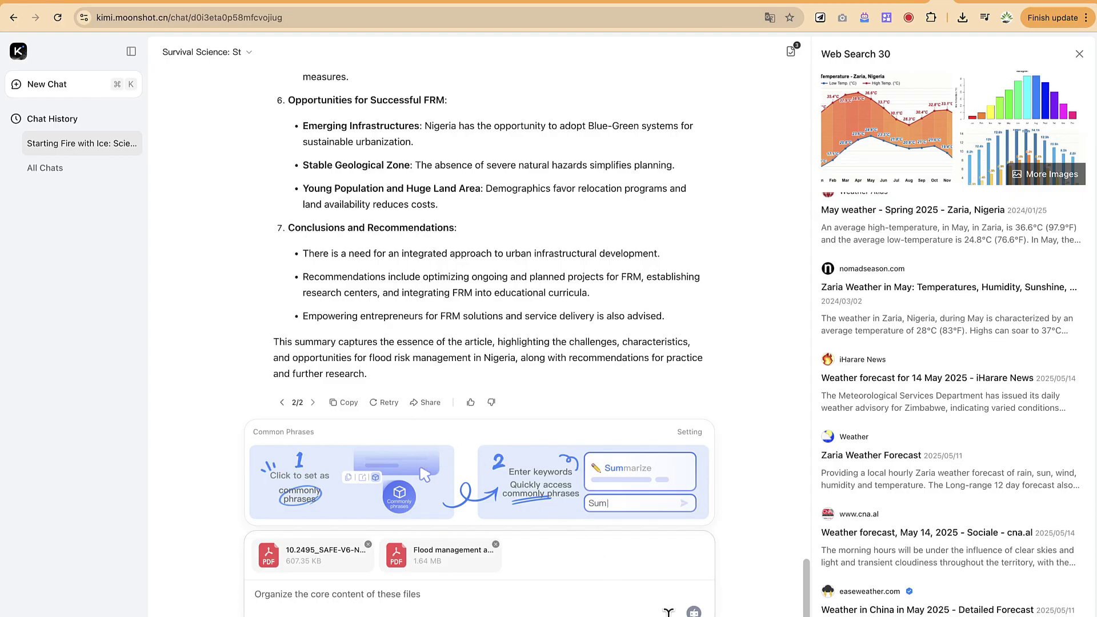
Create a 'Key Takeaways' common phrase reading 'Summarize and give me the key takeaways from'
left_click(690, 433)
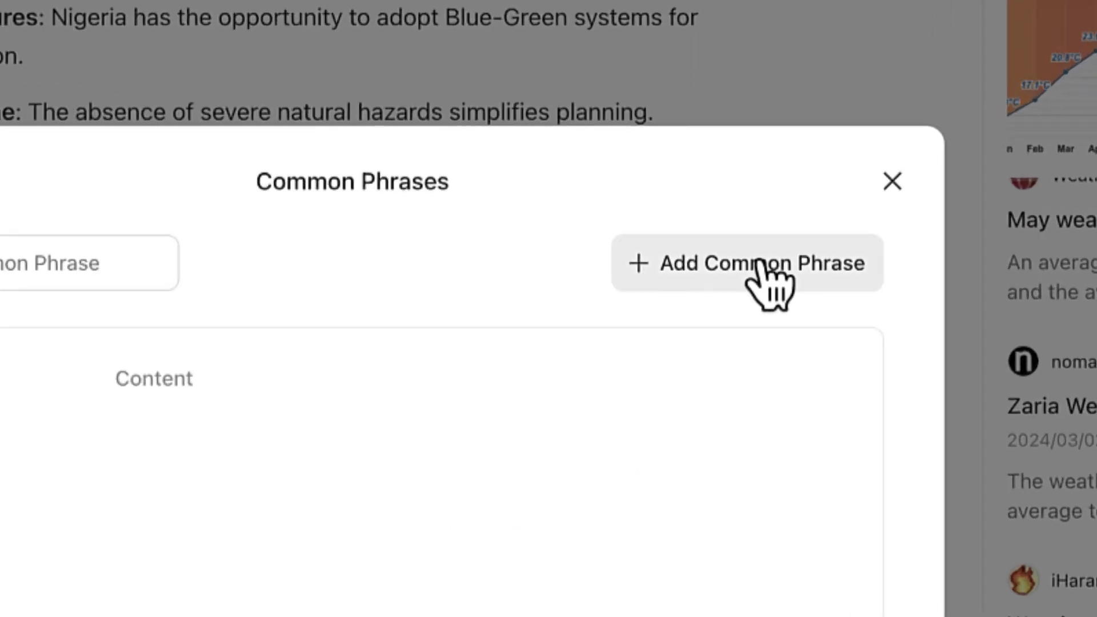
left_click(723, 228)
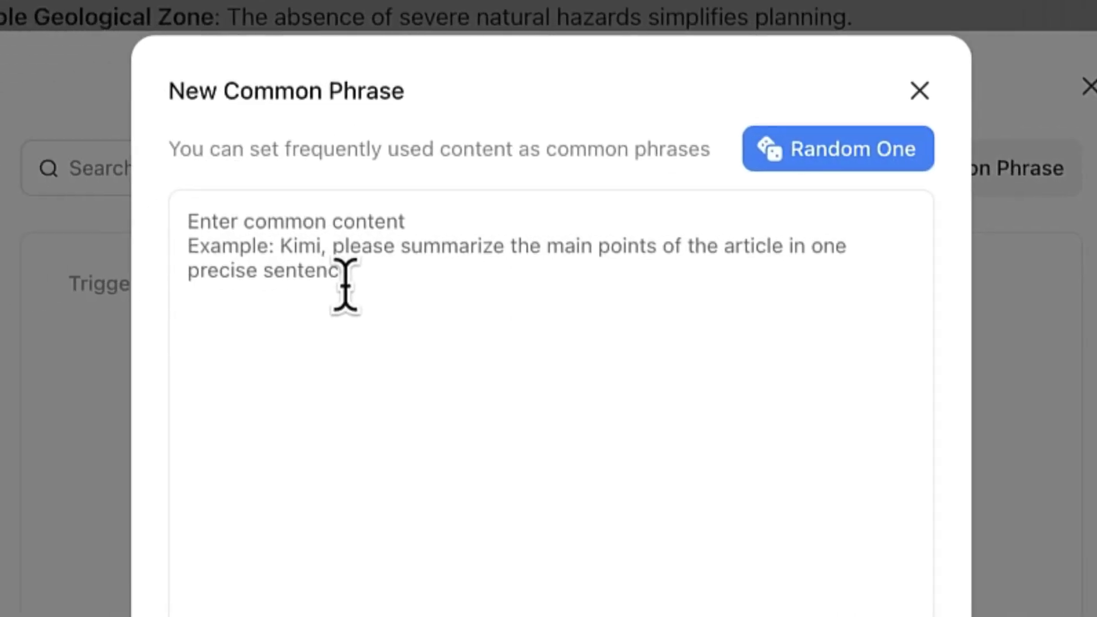
type("A")
key("BackSpace")
type("S")
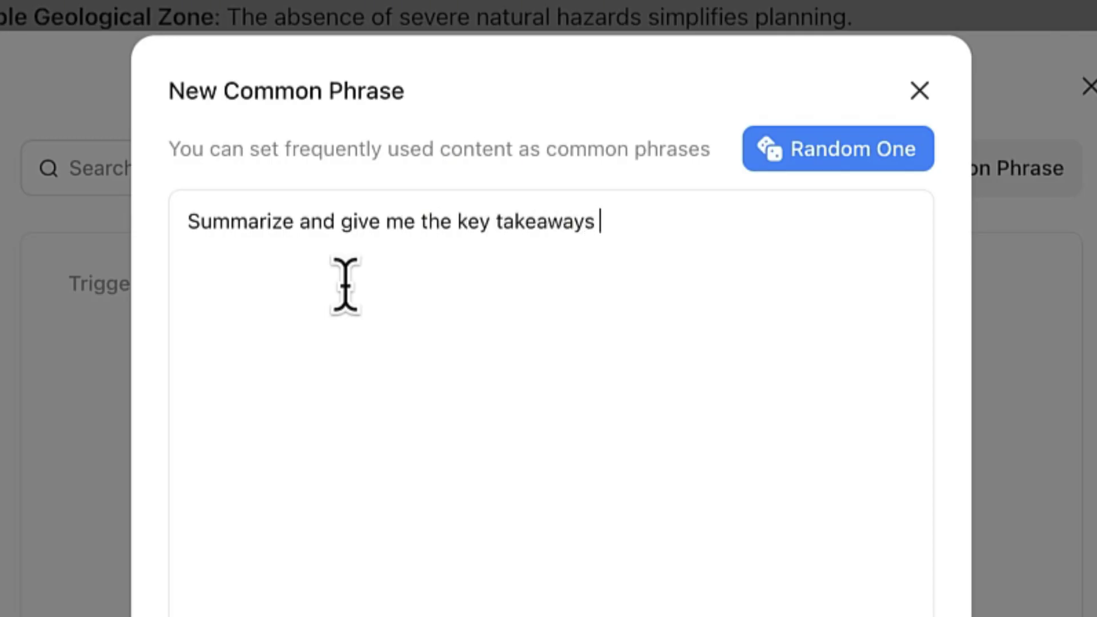
type("from")
key("BackSpace")
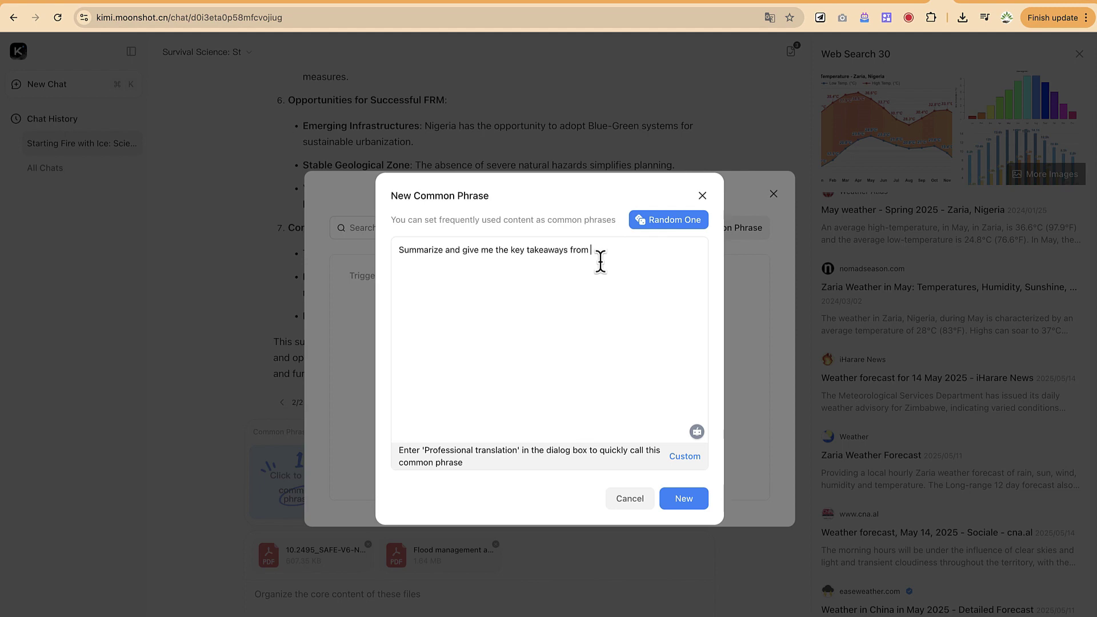
left_click(684, 499)
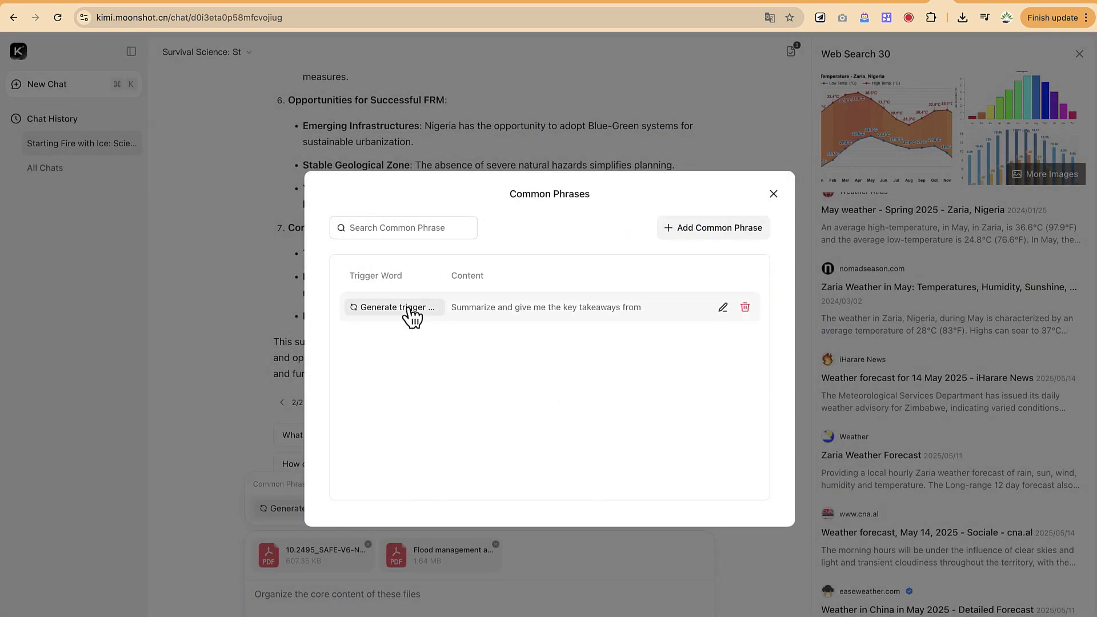
left_click(774, 194)
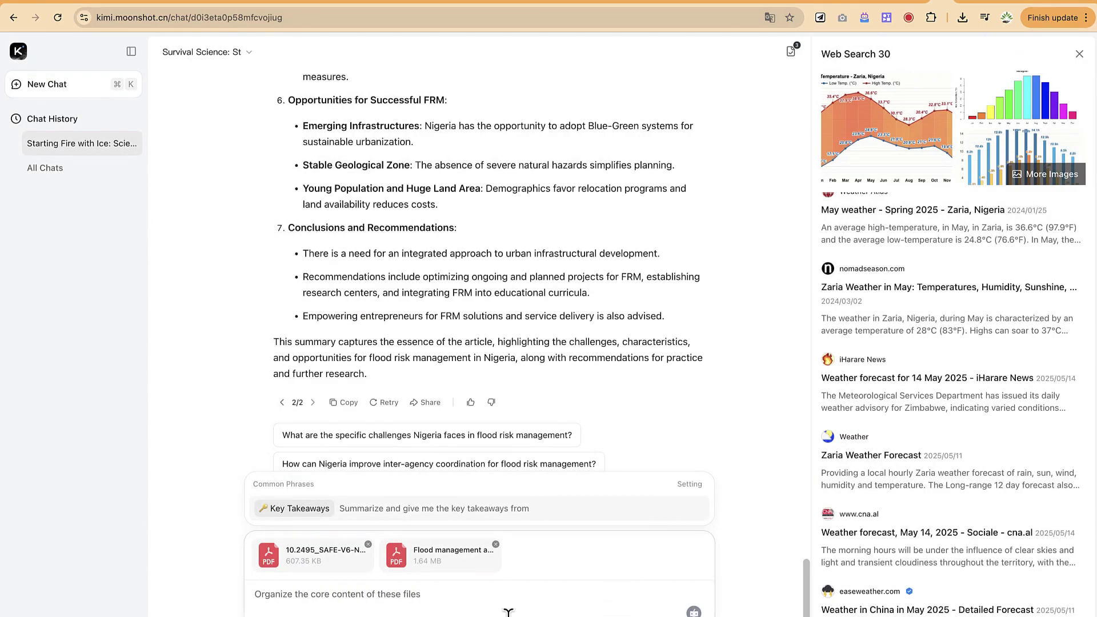
Insert the Key Takeaways phrase, complete it with 'these articles', and send it
left_click(303, 514)
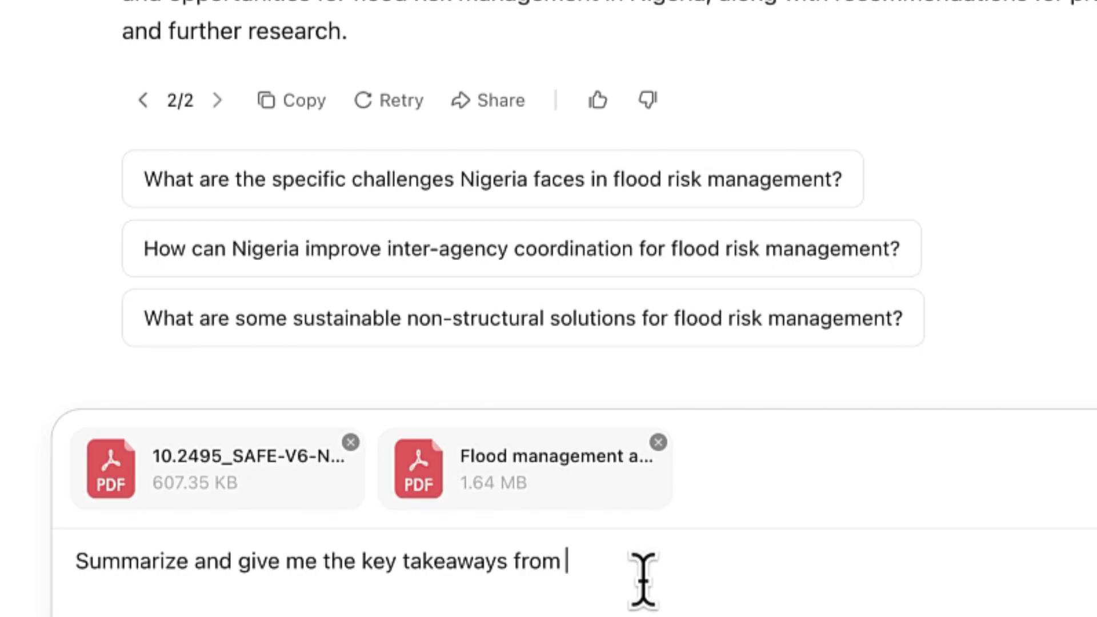
type("these arti")
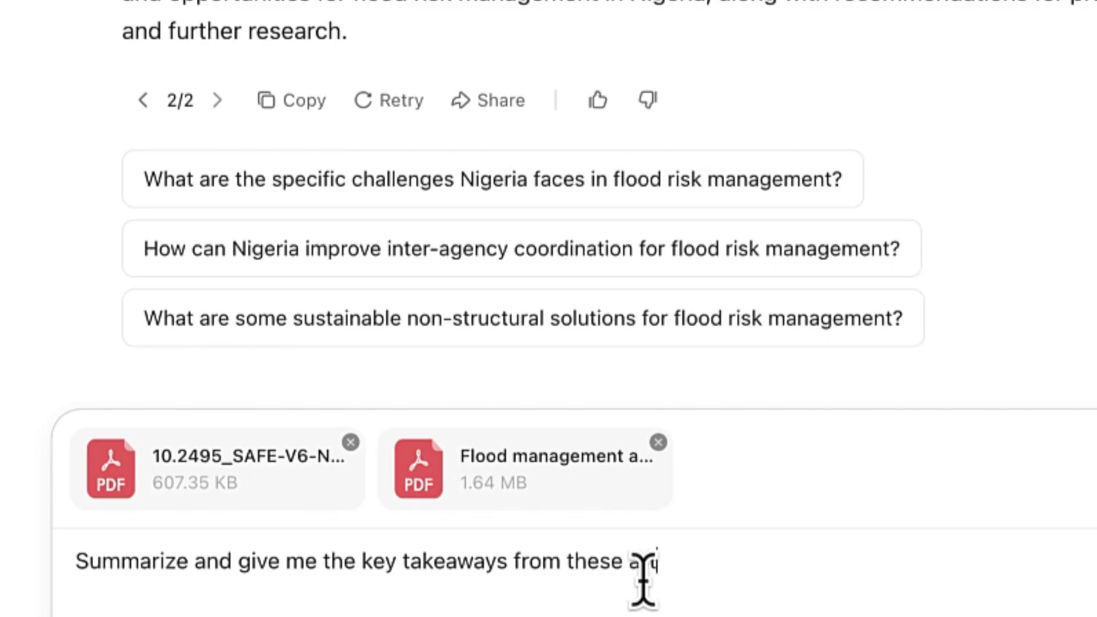
type("cles")
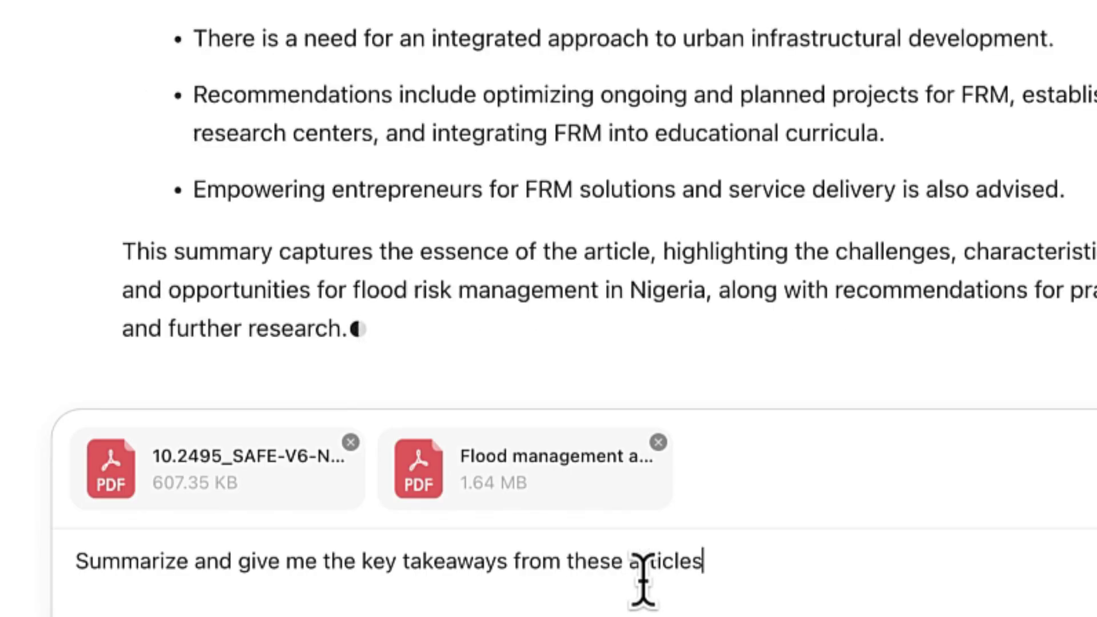
key("Return")
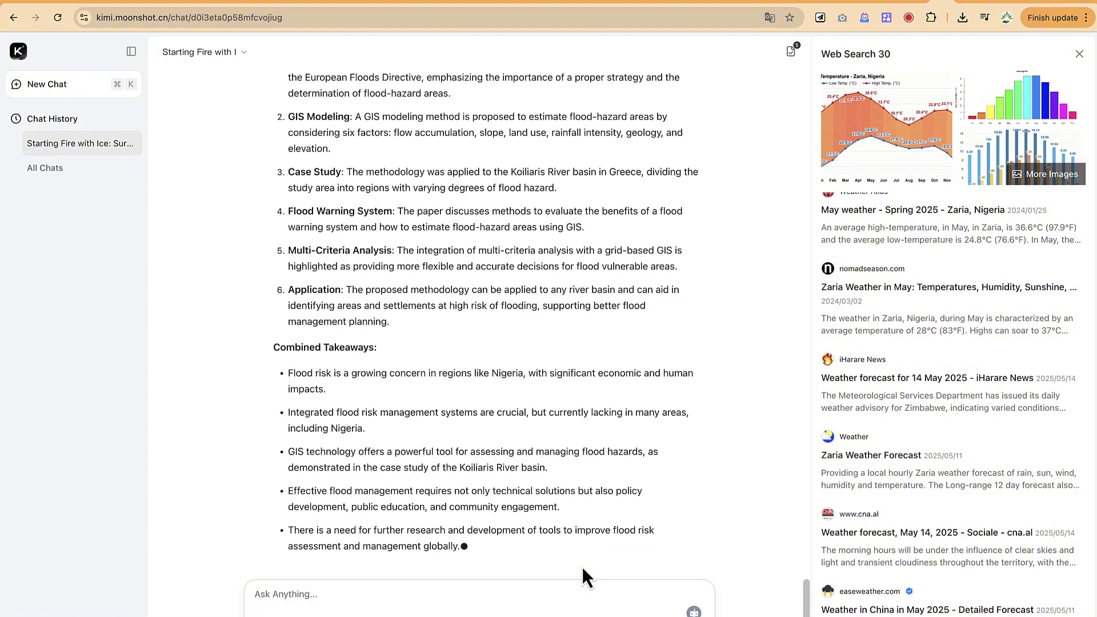
scroll(488, 304, "up", 10)
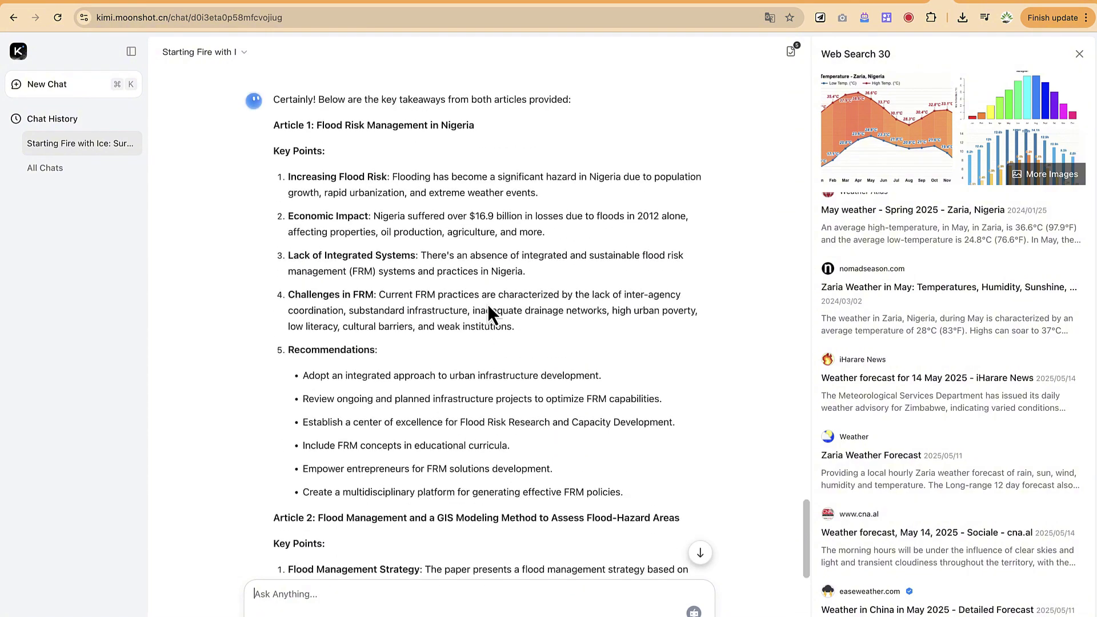
scroll(488, 304, "up", 5)
scroll(488, 304, "down", 8)
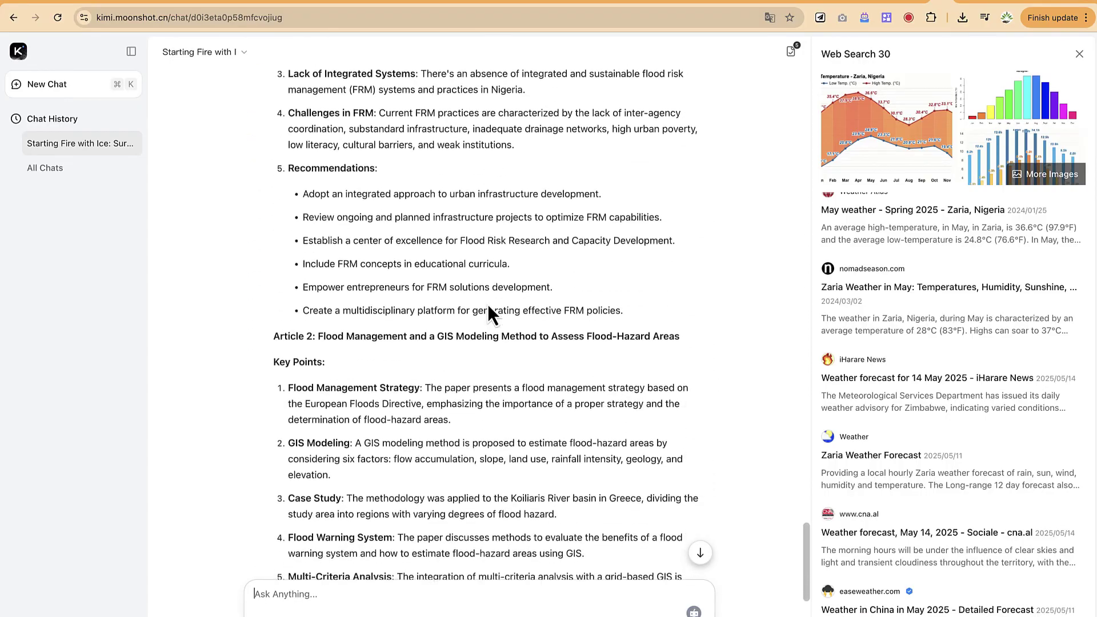
scroll(489, 304, "down", 8)
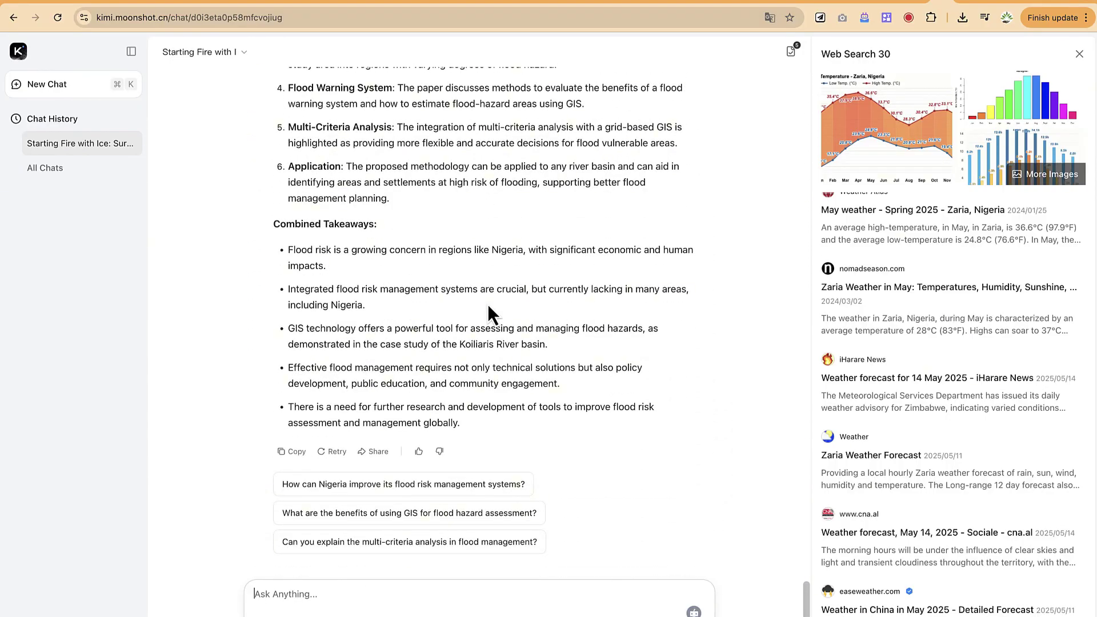
left_click(445, 595)
Send 'statistics on the latest trends in AI within africa' as the next question
type("statistics on the latest trends in AI")
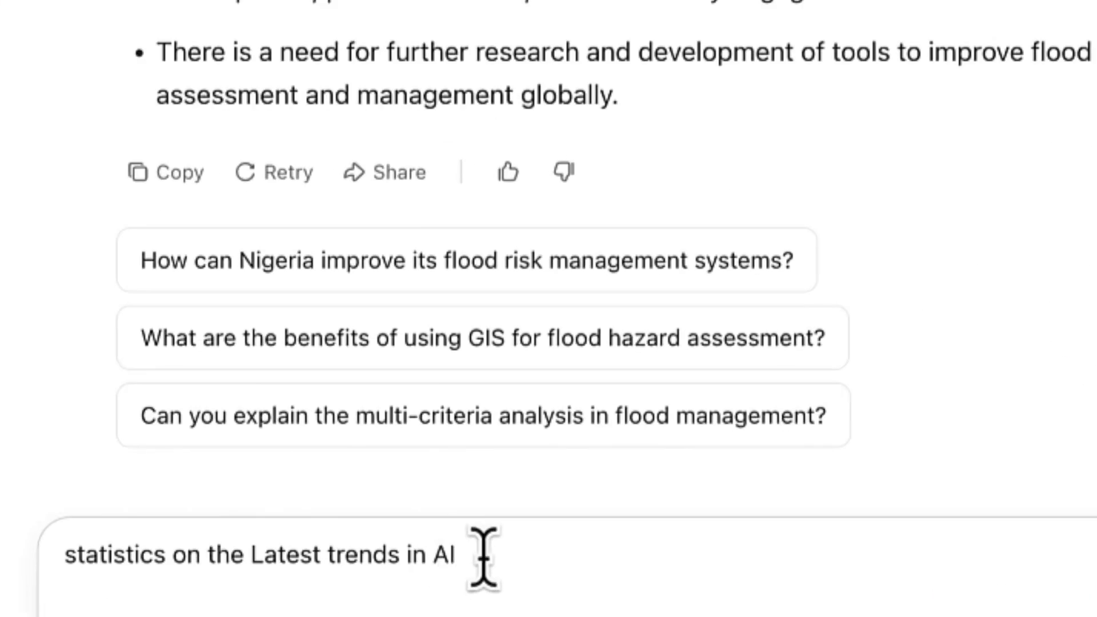
type("within africa")
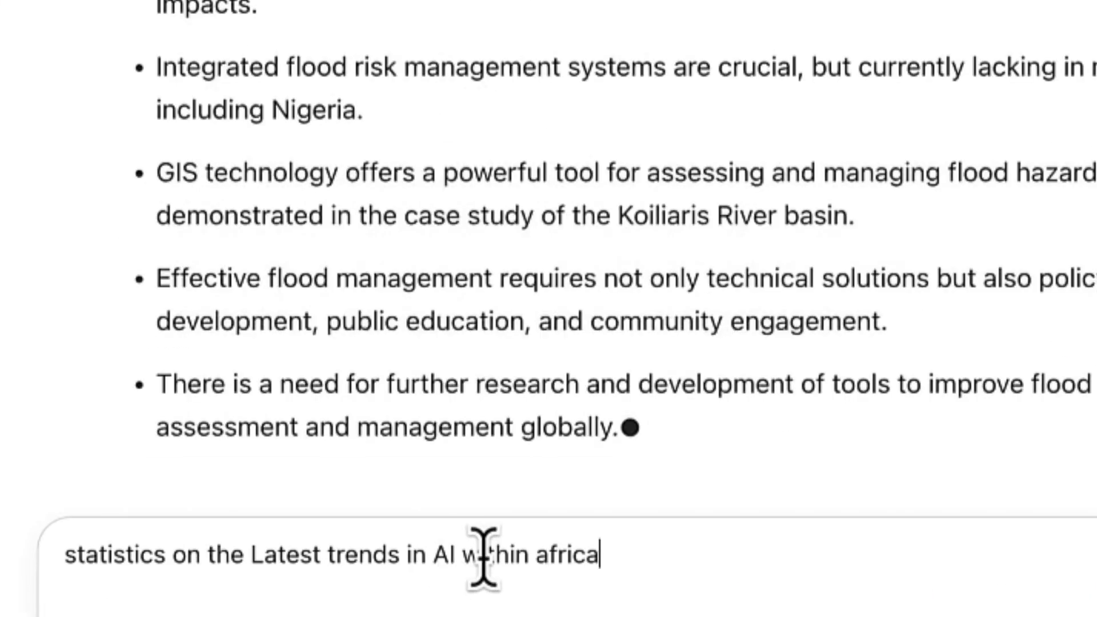
key("Return")
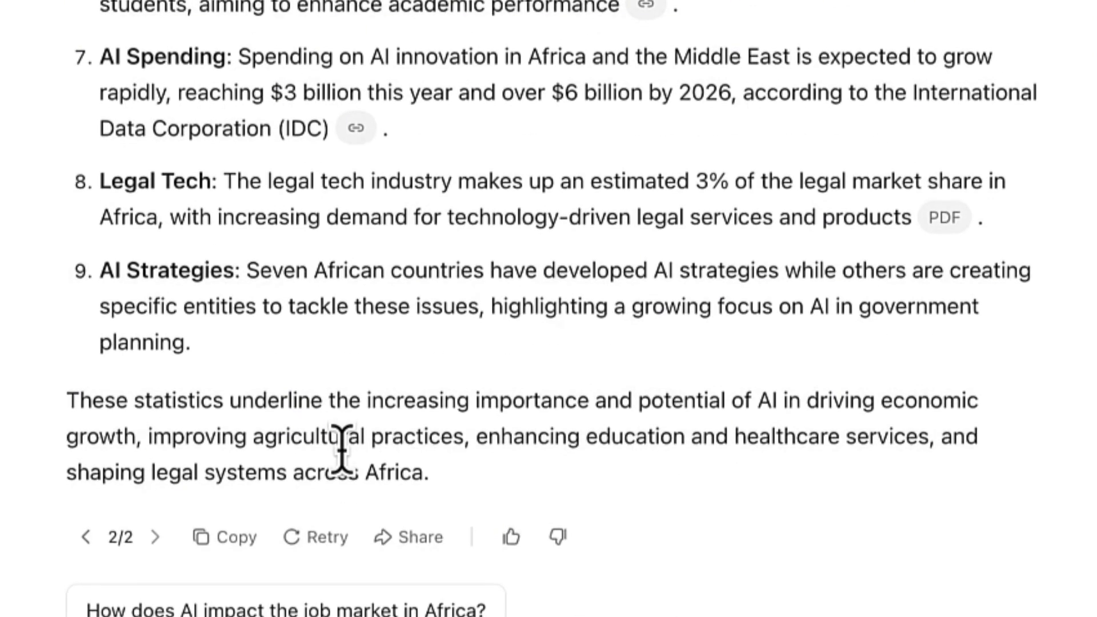
Scroll back up to the first statistic on AI application growth in Africa
scroll(342, 445, "up", 10)
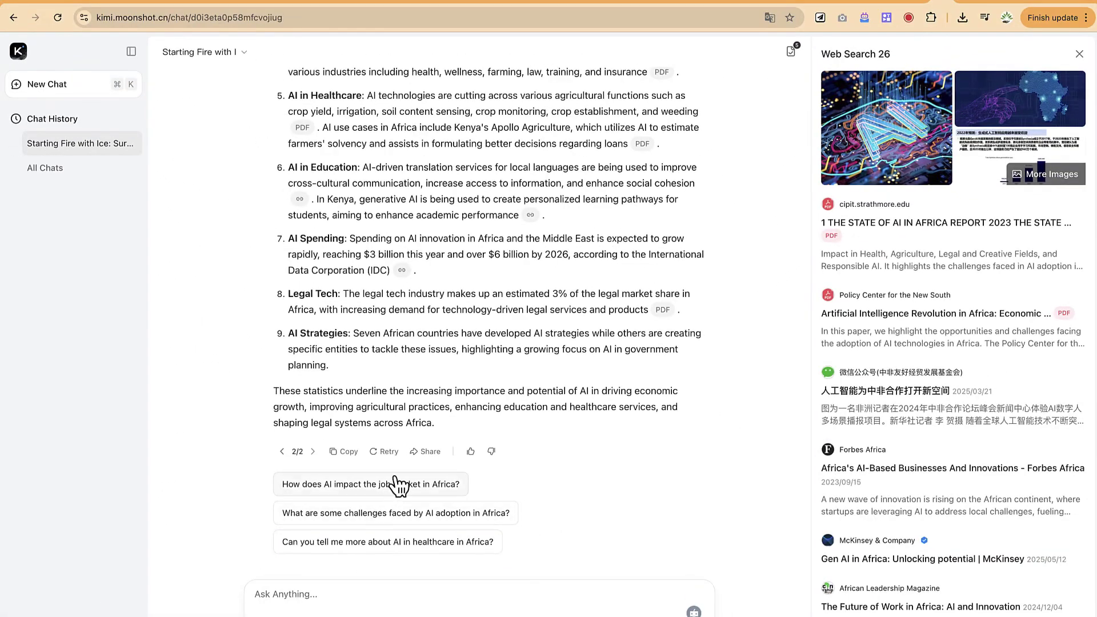
scroll(398, 486, "up", 5)
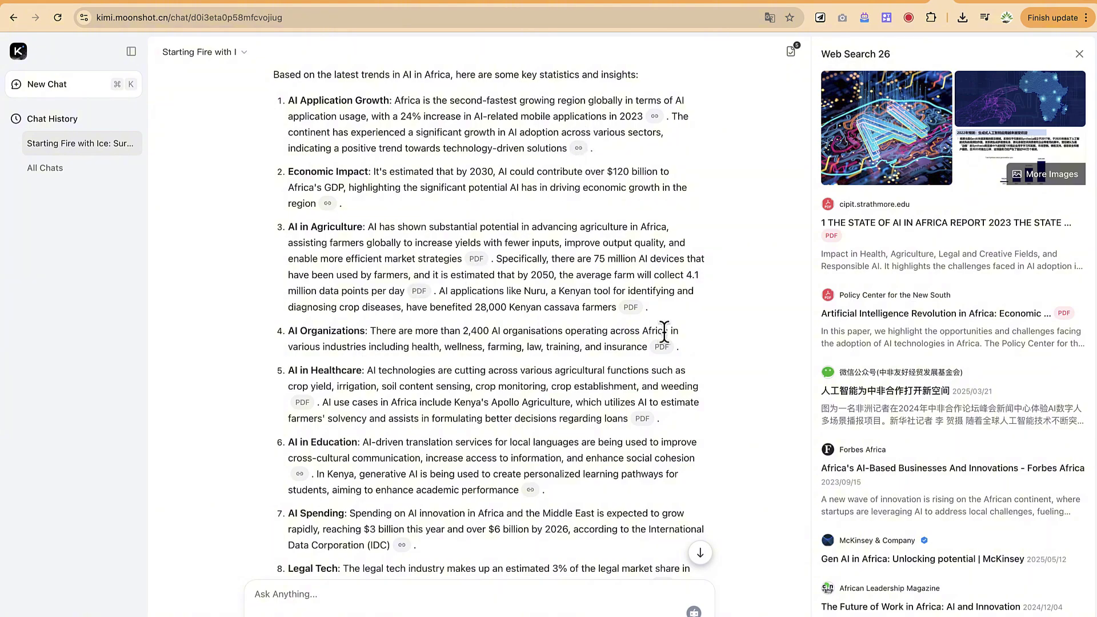
Show the cited sources for the cassava-farmers statistic, Strathmore's 'State of AI in Africa Report 2023' excerpts
left_click(579, 148)
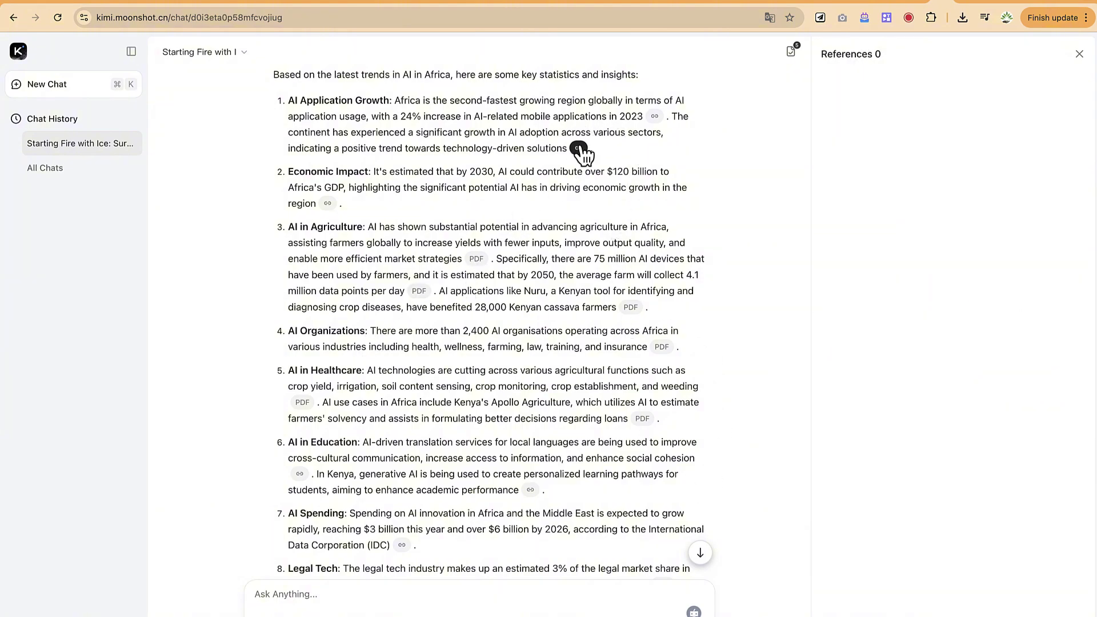
scroll(919, 274, "down", 10)
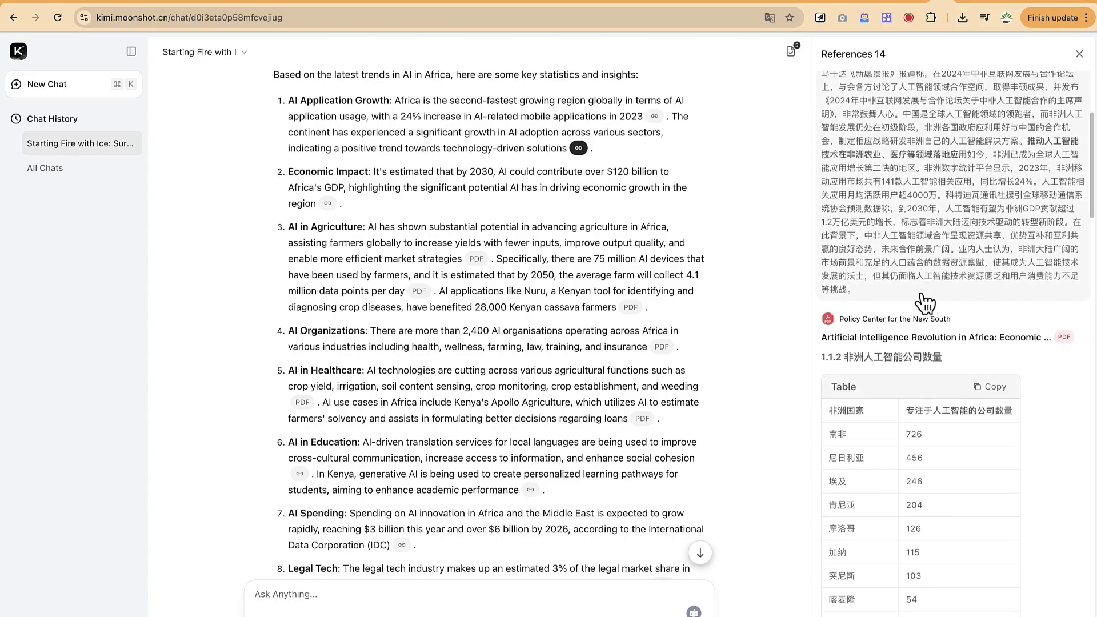
scroll(924, 303, "down", 15)
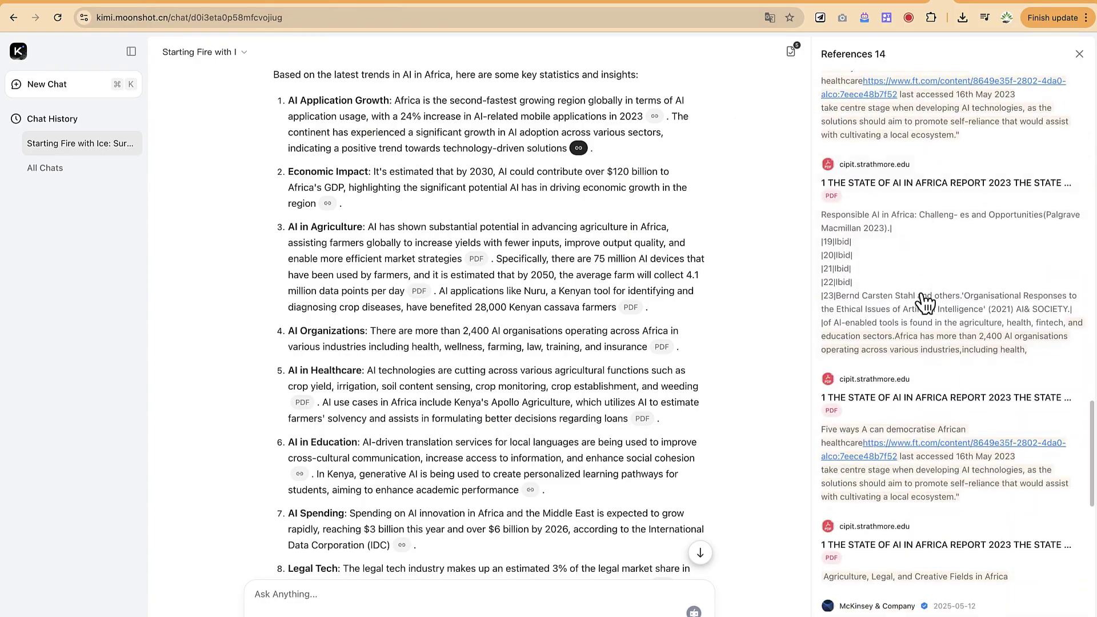
scroll(930, 329, "down", 7)
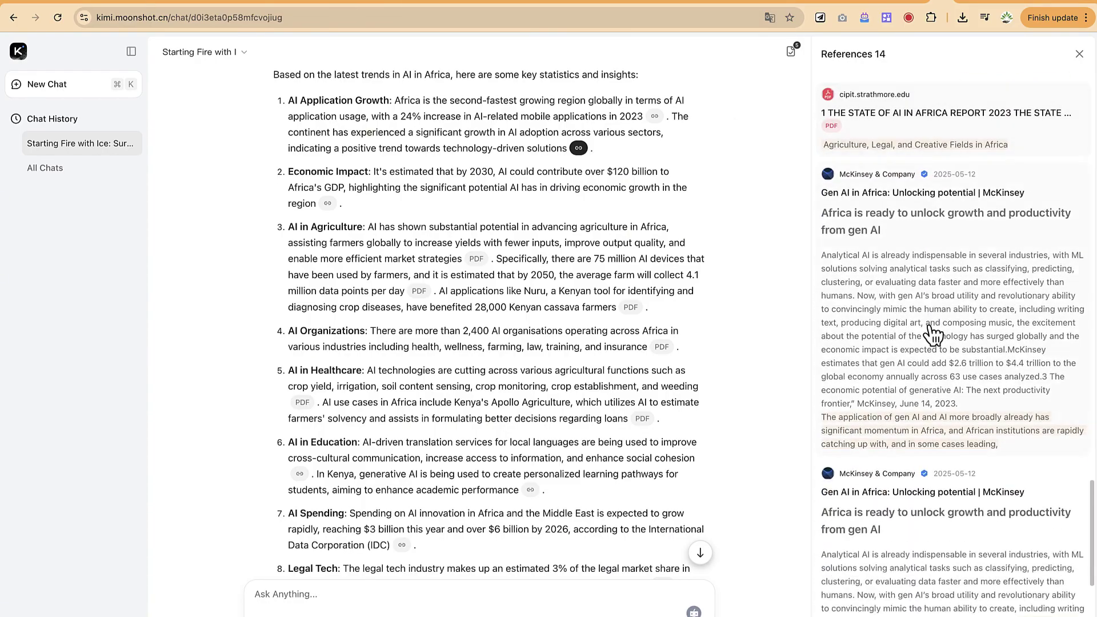
scroll(932, 331, "down", 5)
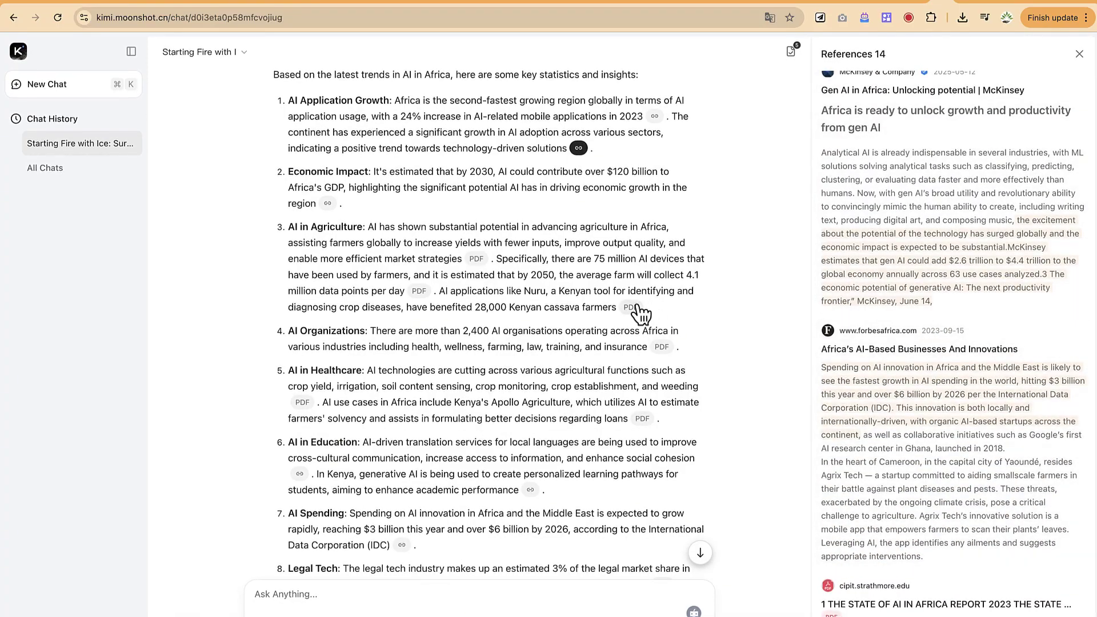
left_click(634, 309)
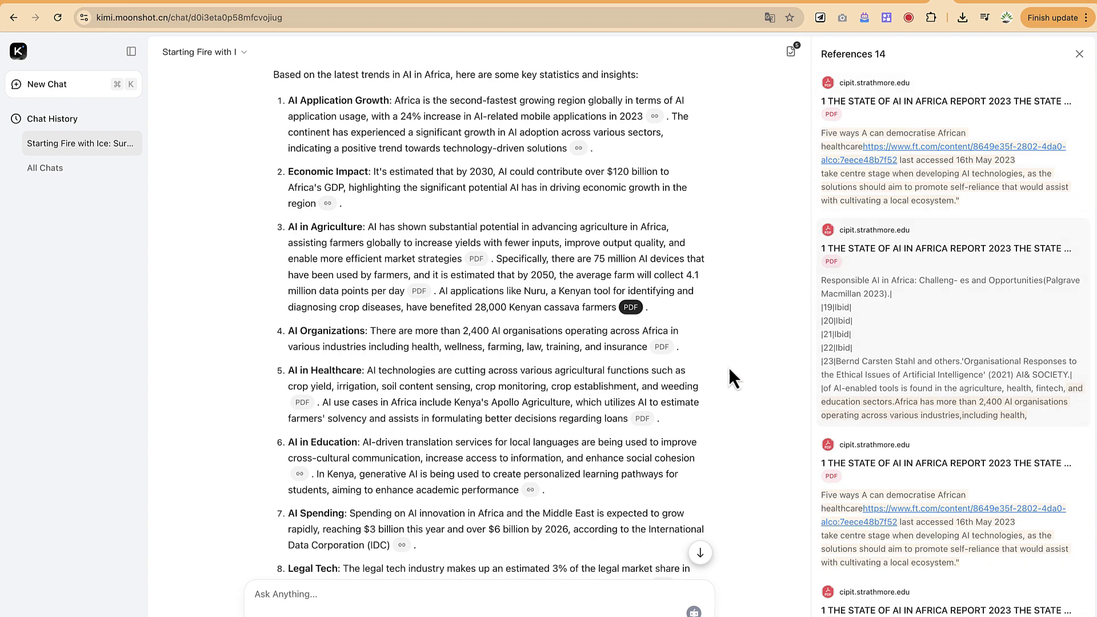
scroll(516, 444, "down", 5)
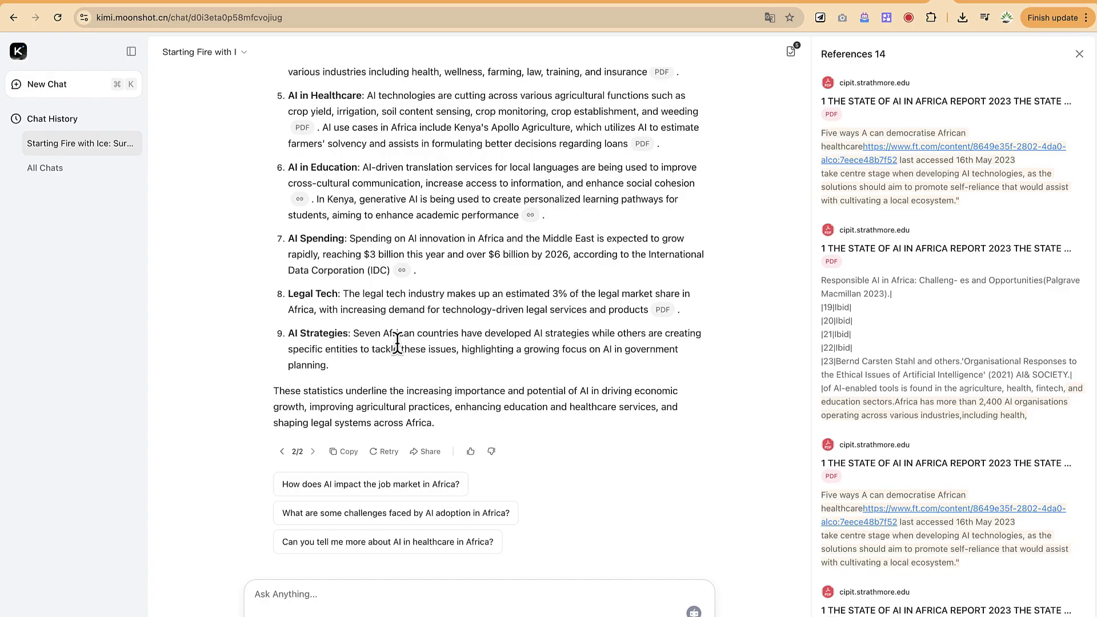
Send Kimi the question 'can you write a python code to solve a quadratic equation?'
type("code")
key("BackSpace")
key("BackSpace")
key("BackSpace")
key("BackSpace")
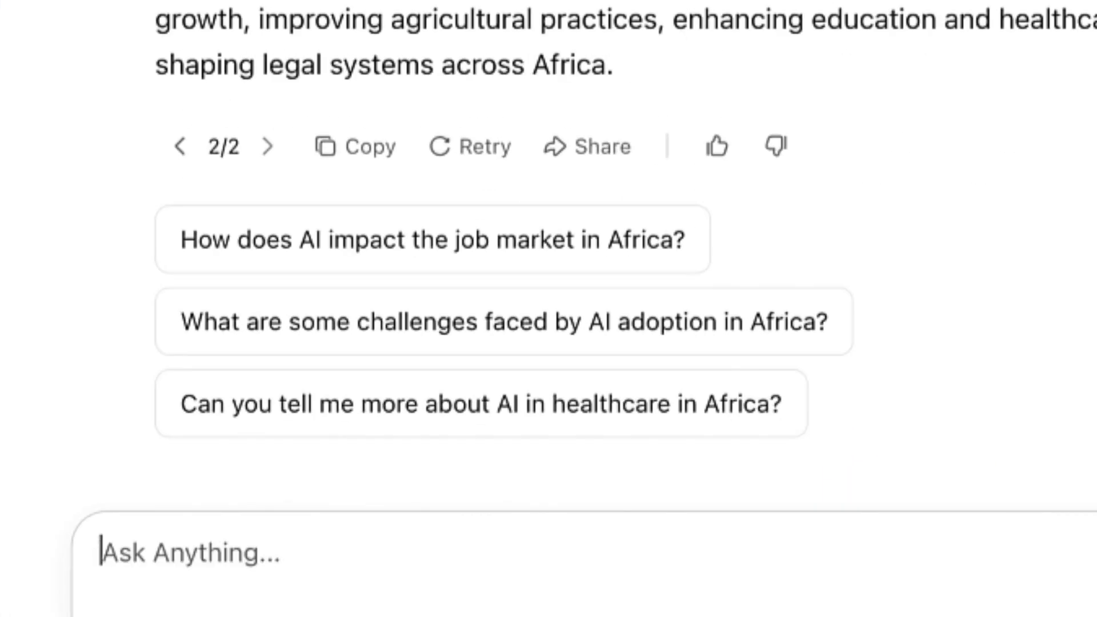
type("c")
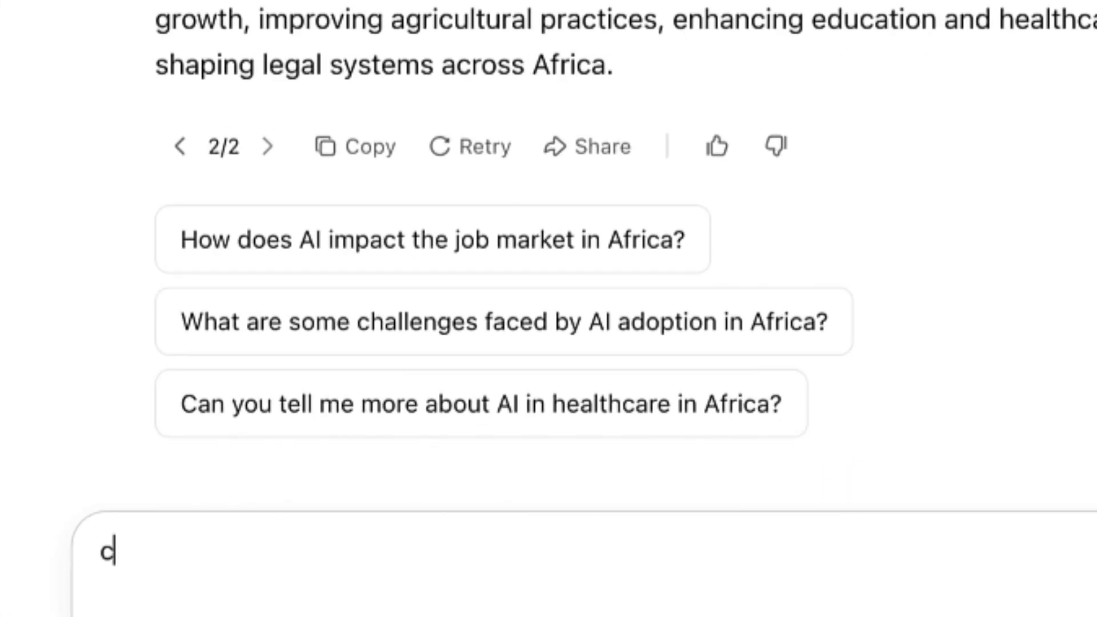
type("an you write a pyth")
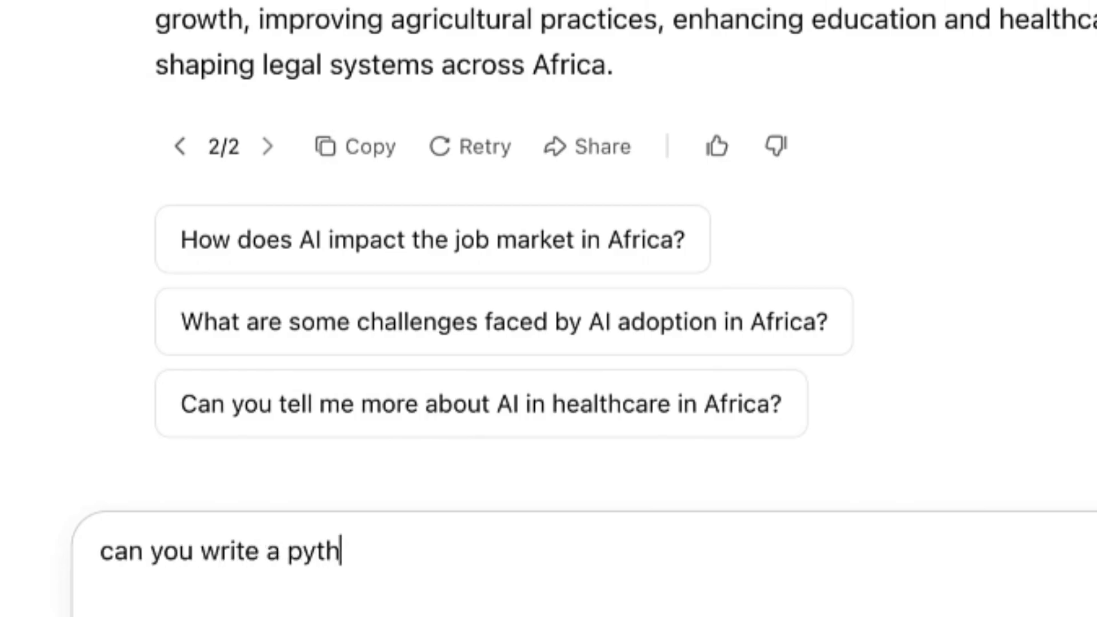
type("ion code to")
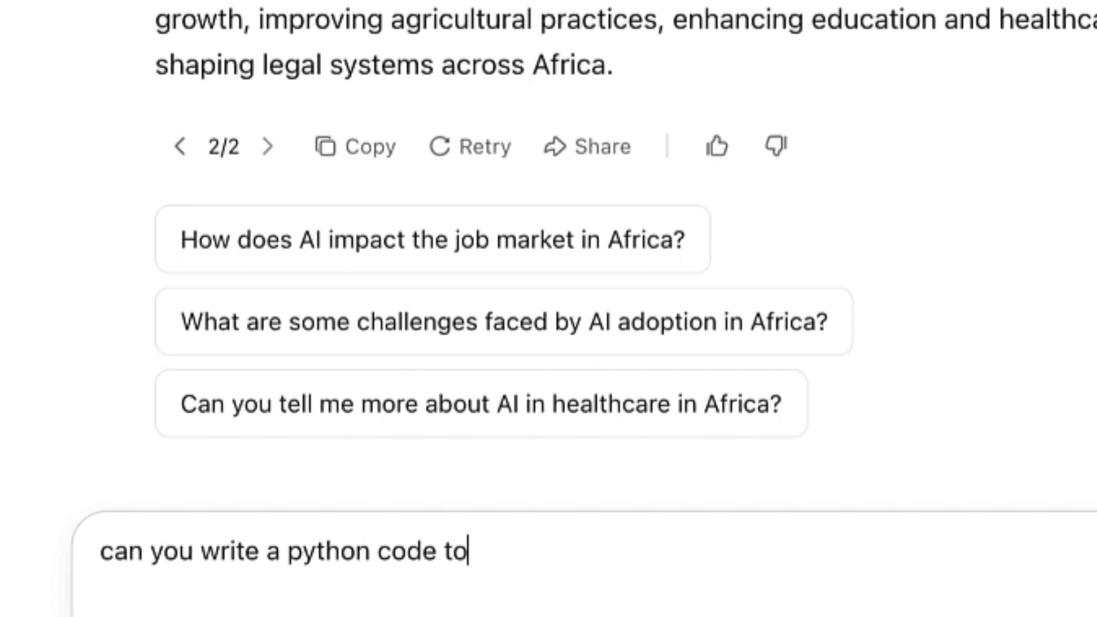
type(" solve a qua")
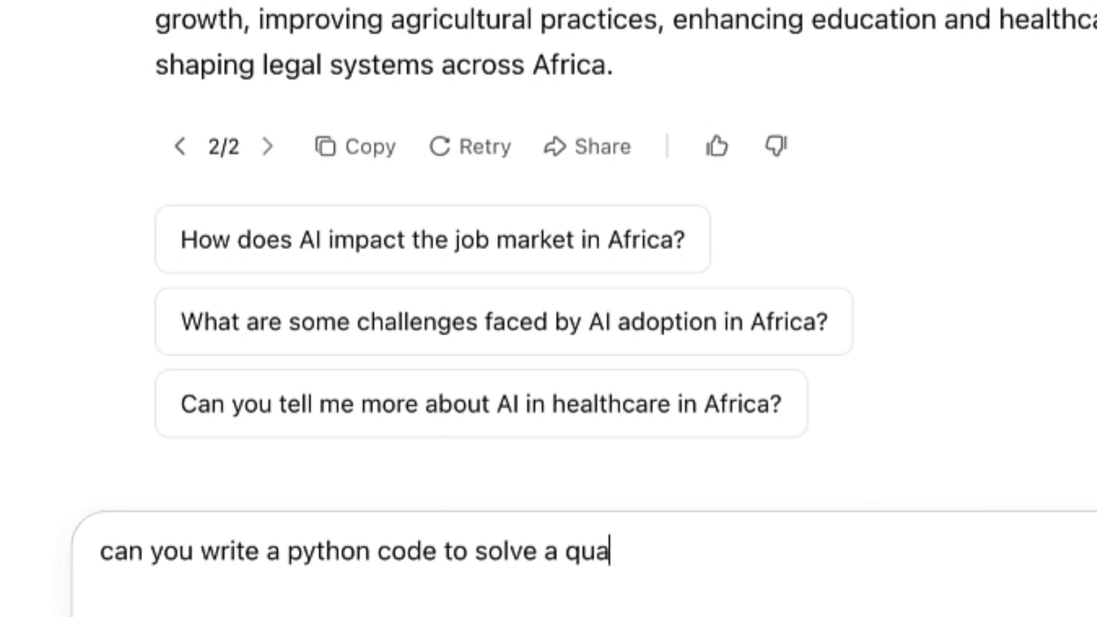
type("dratic e")
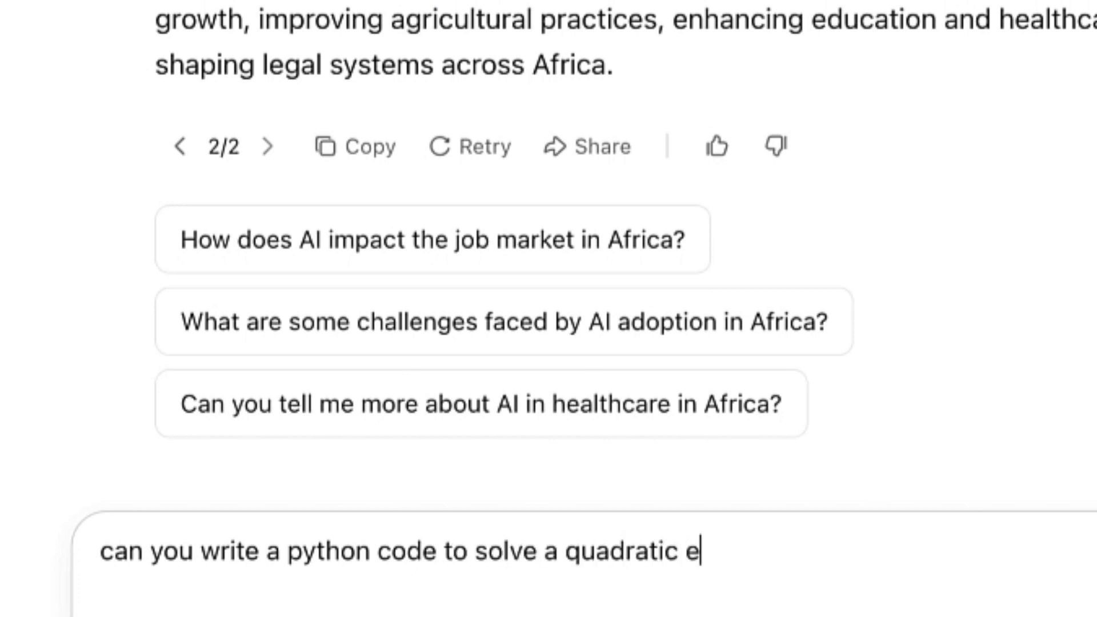
type("quation")
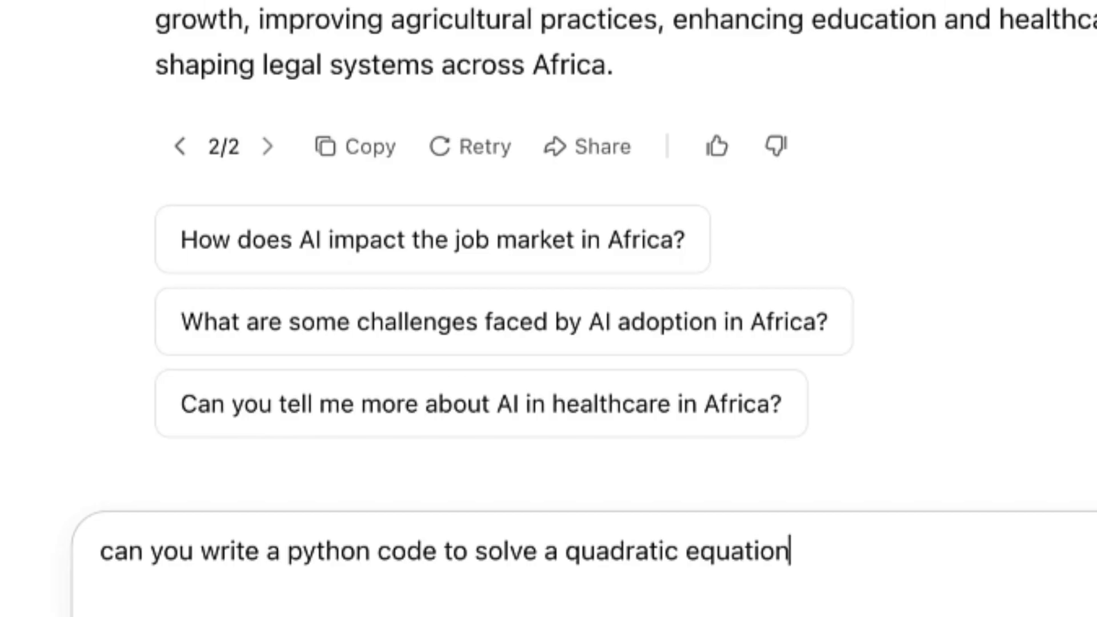
type("?")
key("Return")
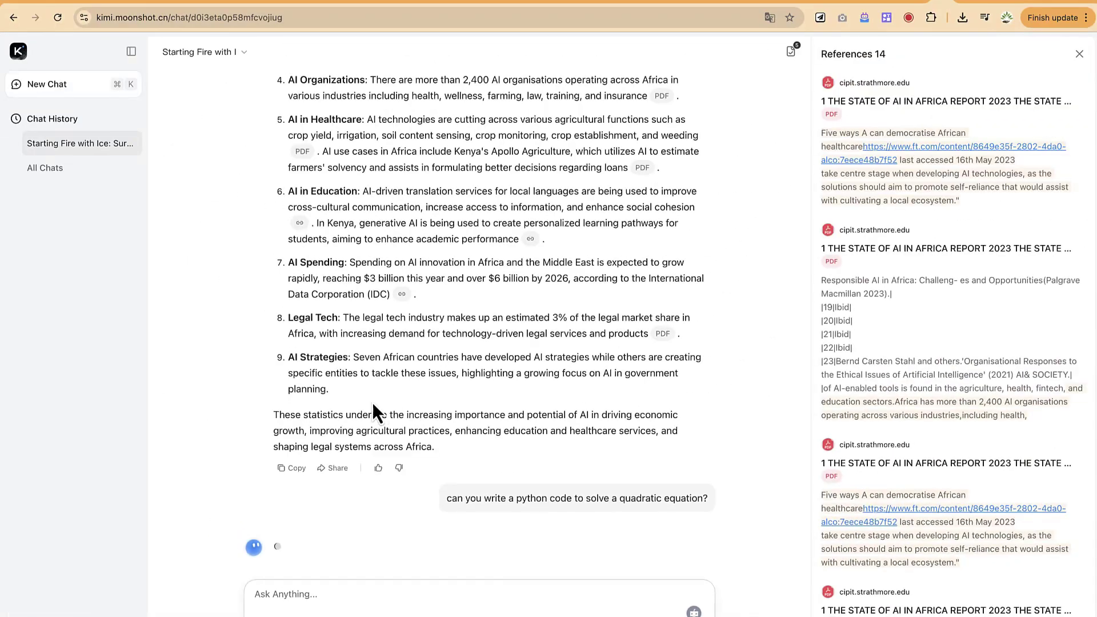